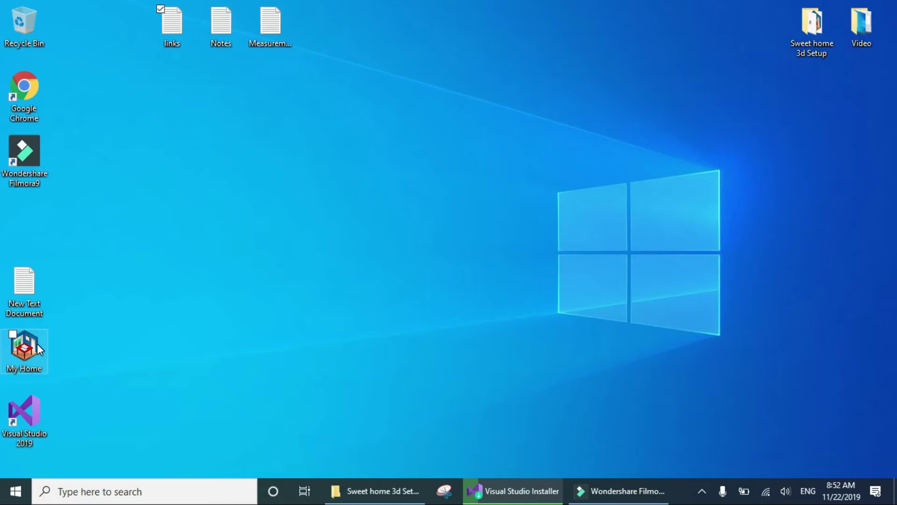
- Open the My Home project from the desktop and resize the panes to enlarge the 2D floor plan
click(38, 343)
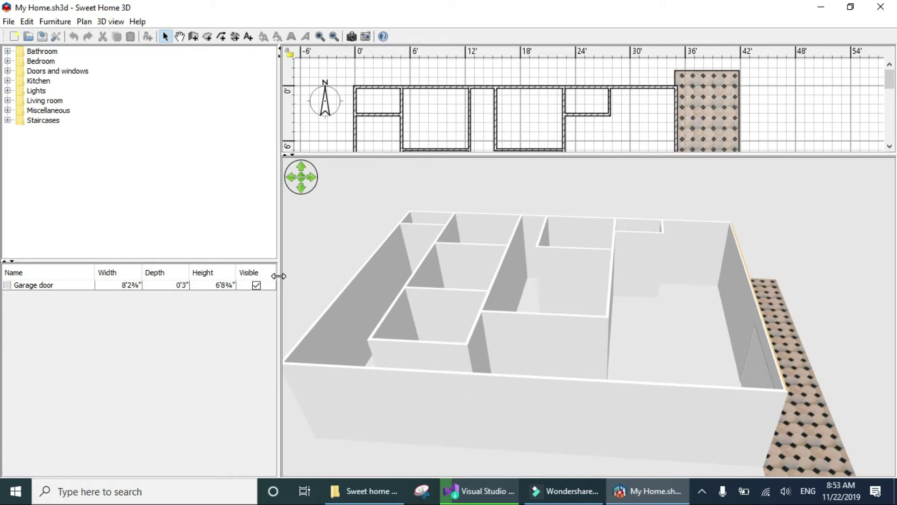
drag(279, 278, 211, 259)
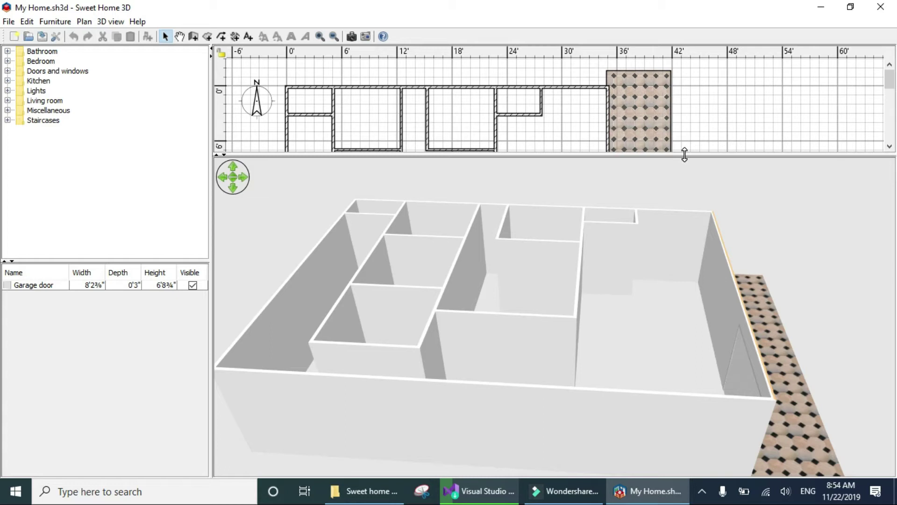
click(705, 492)
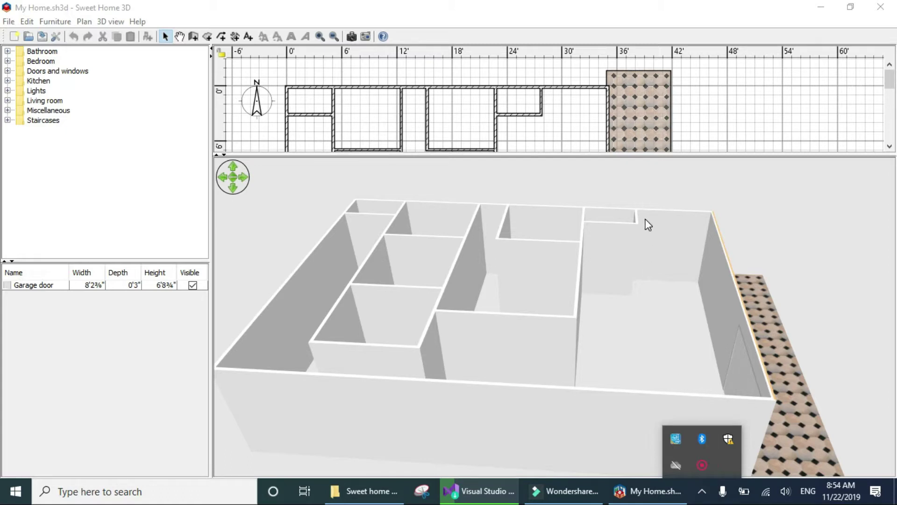
drag(618, 156, 622, 350)
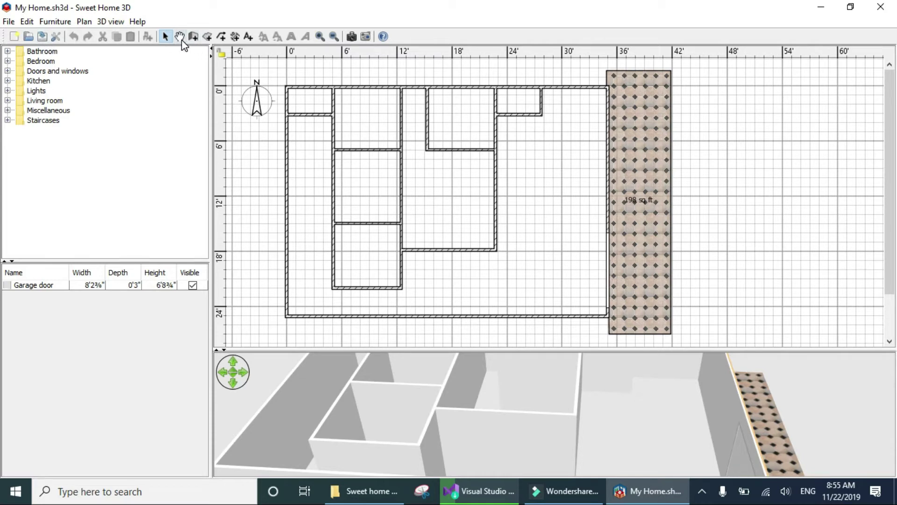
- Add the text label "Bed Room 1" with a size of 10 inches in the large room beside the north-west corner room
click(249, 37)
click(352, 117)
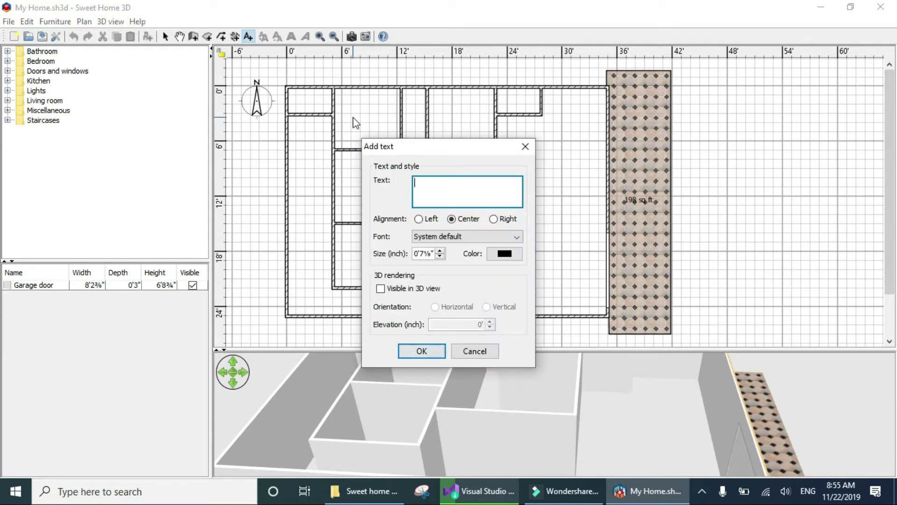
text(B)
key(End)
click(432, 254)
key(BackSpace)
key(BackSpace)
key(BackSpace)
key(BackSpace)
text(10)
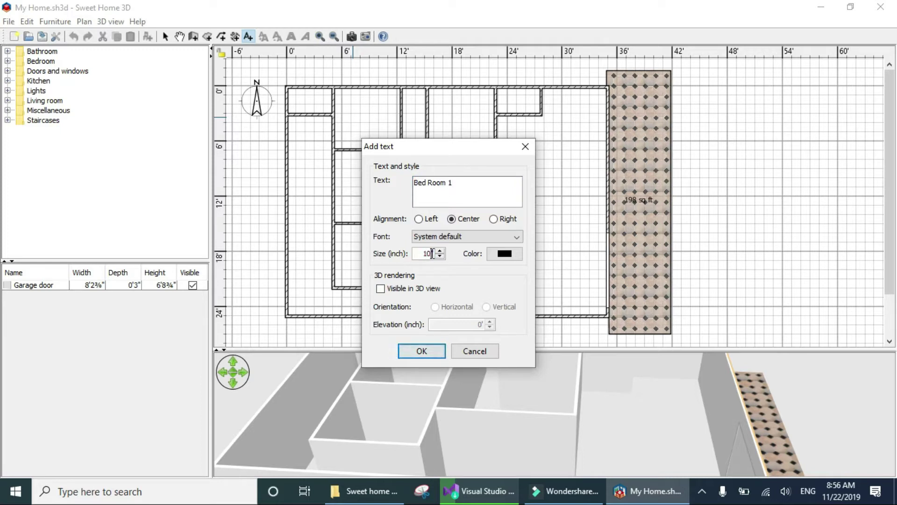
click(425, 354)
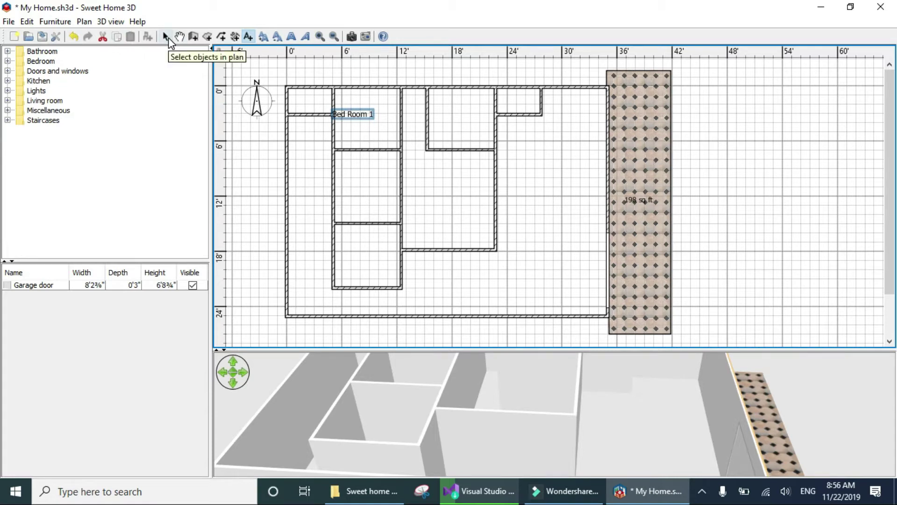
- Shift the Bed Room 1 label east until it is roughly centred between its room's side walls
click(167, 37)
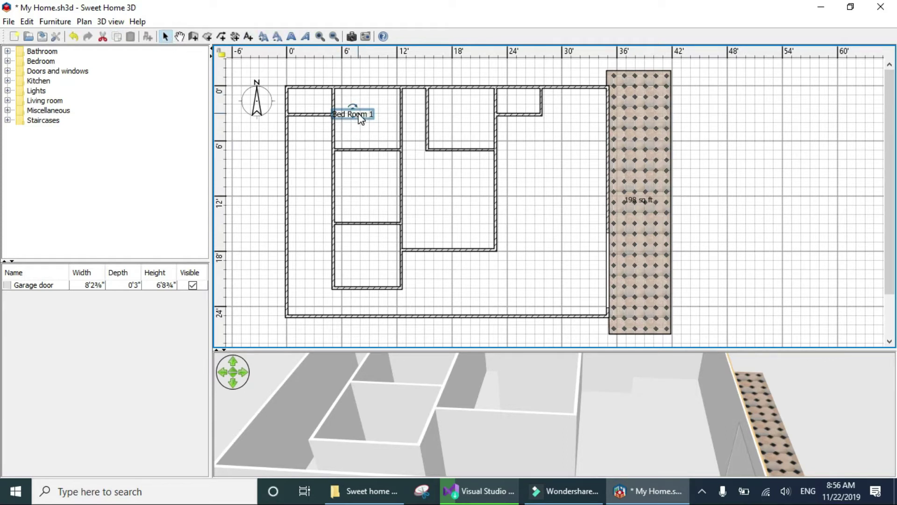
drag(360, 115, 362, 115)
key(Right)
key(Right)
key(Right)
key(Right)
key(Right)
key(Right)
key(Right)
key(Right)
key(Right)
key(Right)
key(Right)
key(Right)
key(Right)
key(Right)
key(Right)
- Copy the Bed Room 1 label and place duplicates in the enclosed room along the north wall and the room directly south of Bed Room 1
right_click(360, 118)
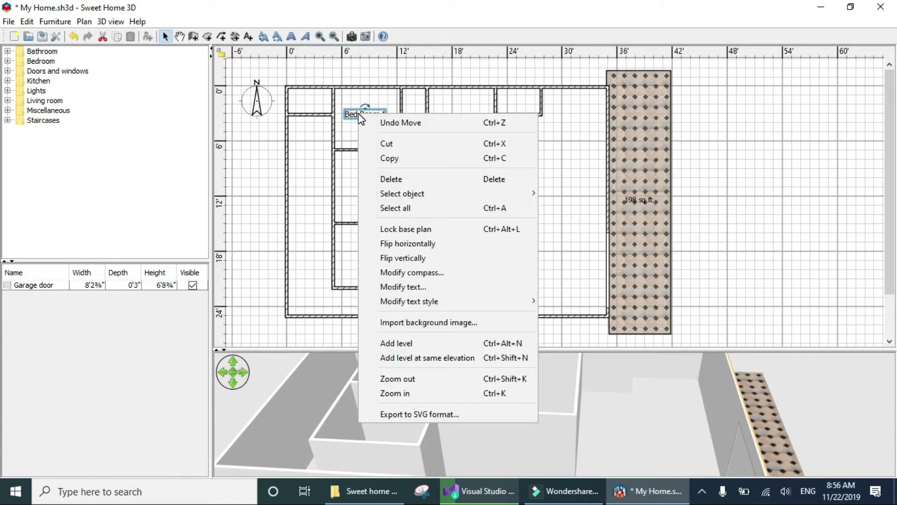
click(388, 159)
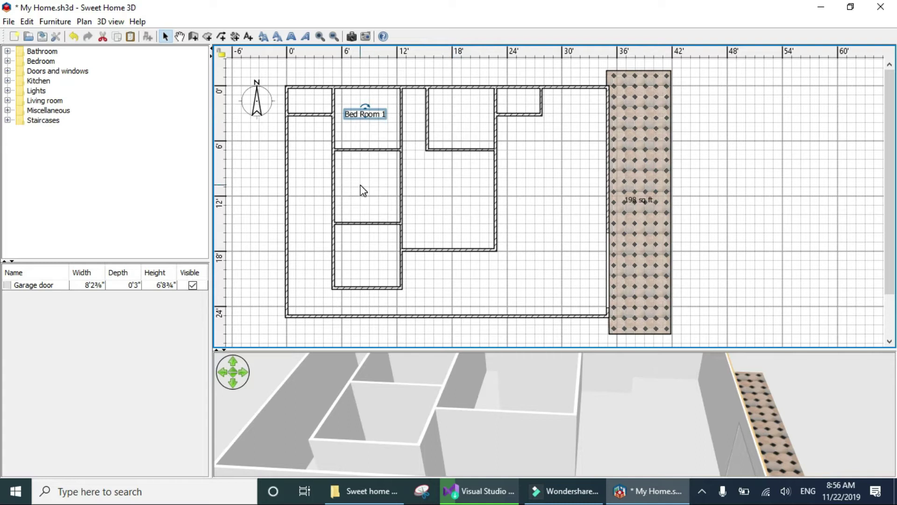
right_click(456, 116)
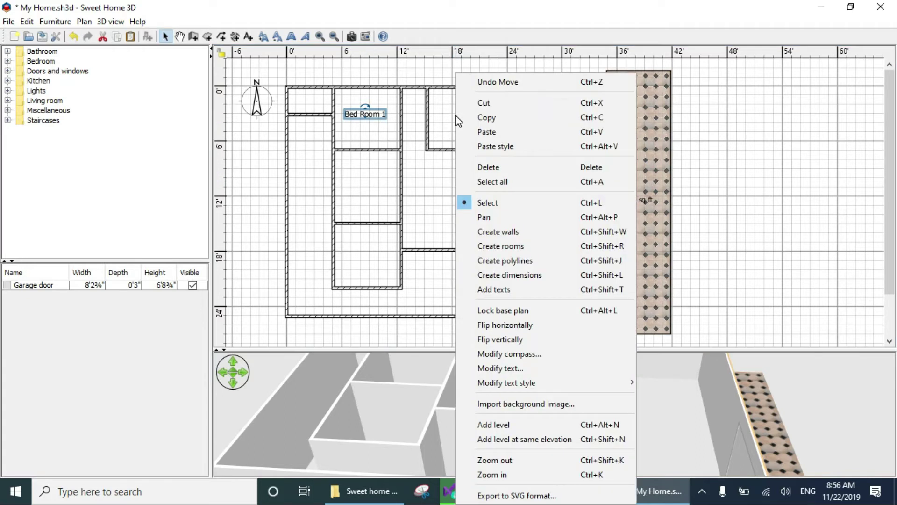
click(483, 132)
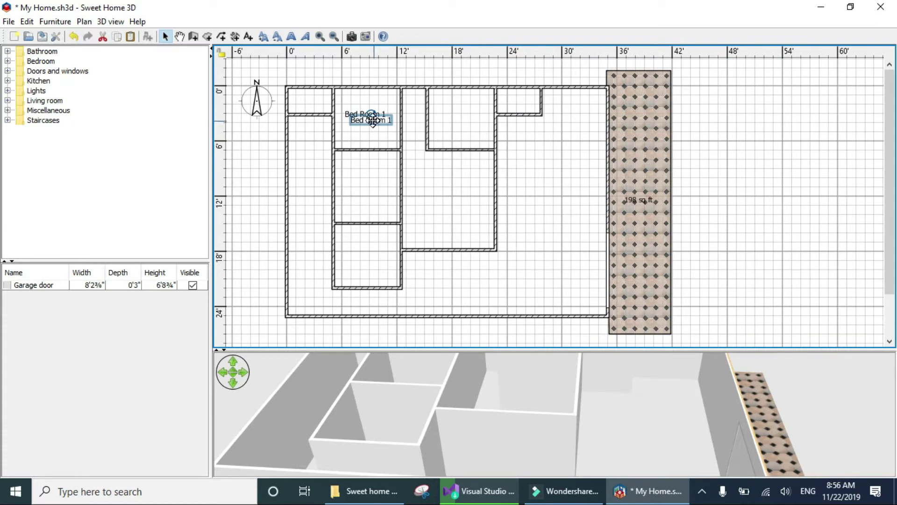
drag(379, 120, 460, 117)
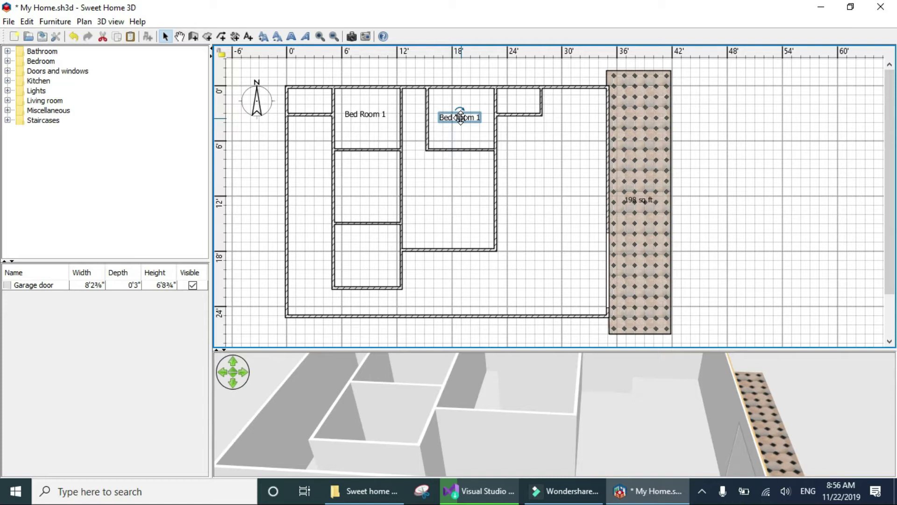
key(ctrl+v)
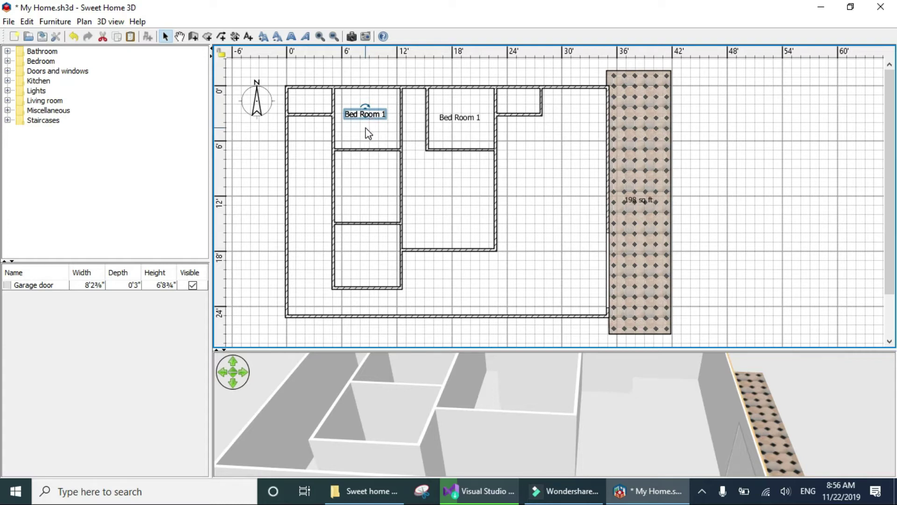
drag(366, 114, 367, 189)
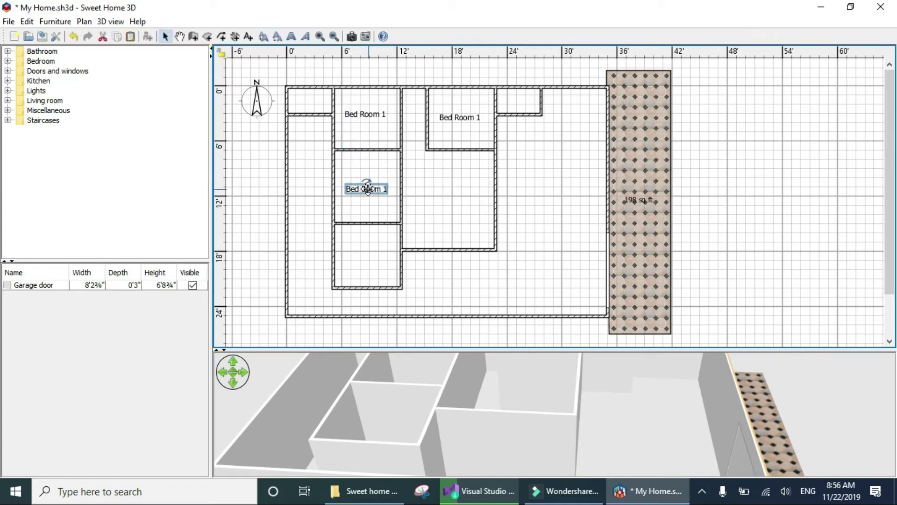
- Change the text of the label copy in the enclosed north-wall room to "Bed Room 2"
click(481, 117)
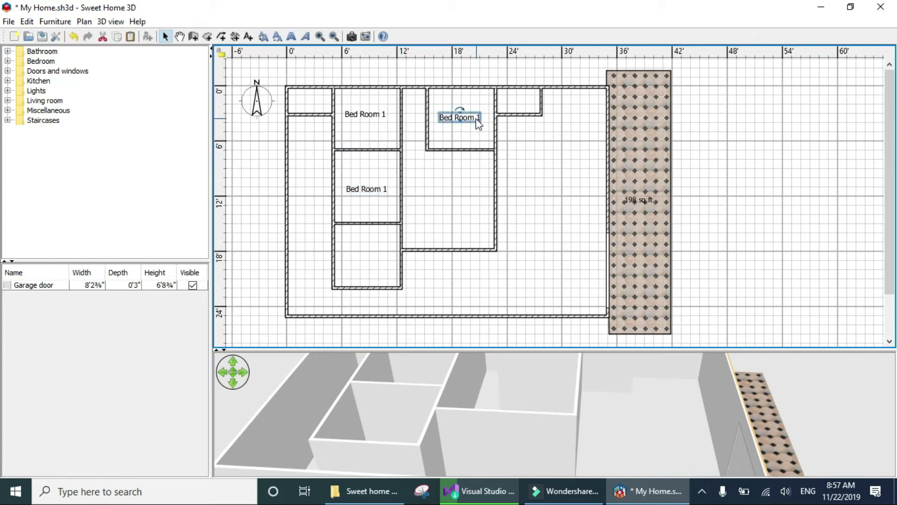
double_click(475, 120)
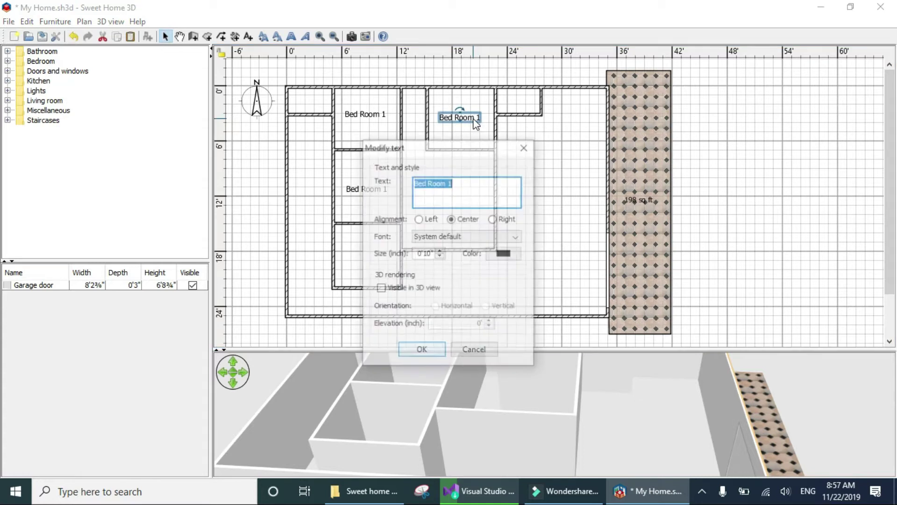
click(457, 183)
key(BackSpace)
text(2)
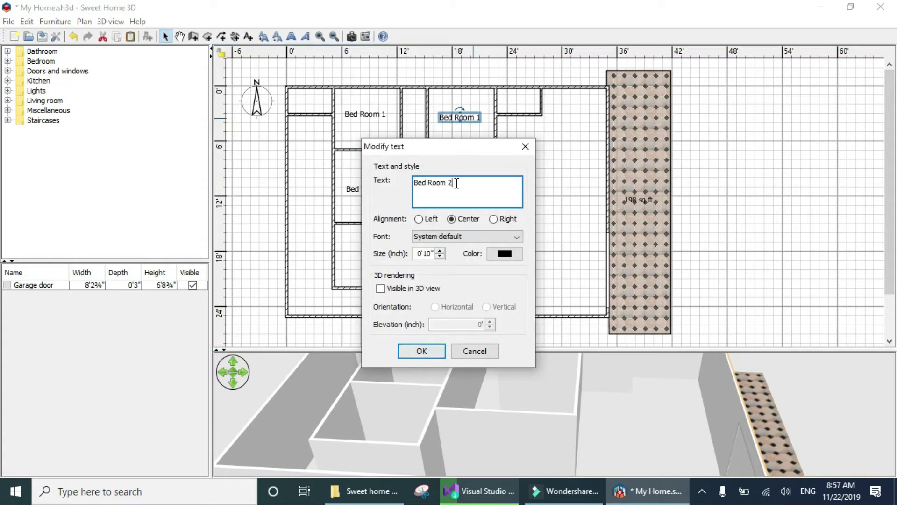
click(422, 351)
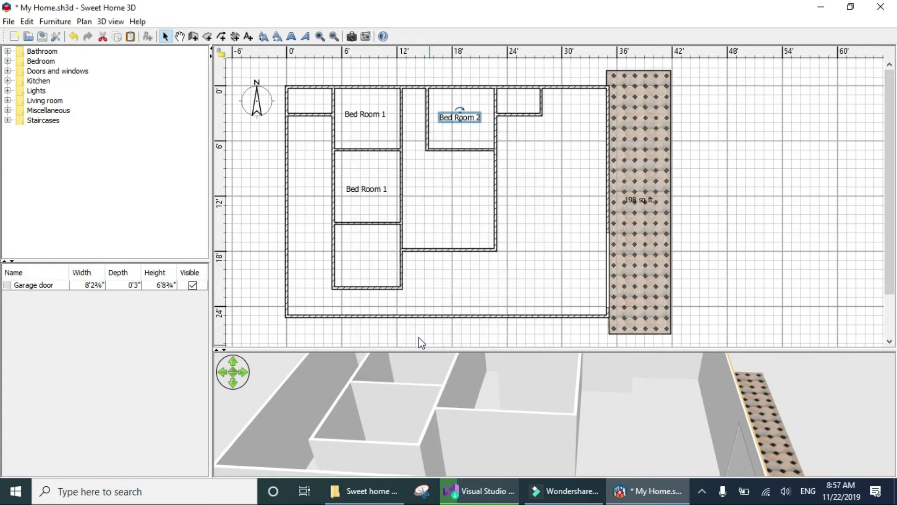
- Change the text of the label copy in the room directly below Bed Room 1 to "Bed Room 3"
double_click(381, 192)
click(461, 185)
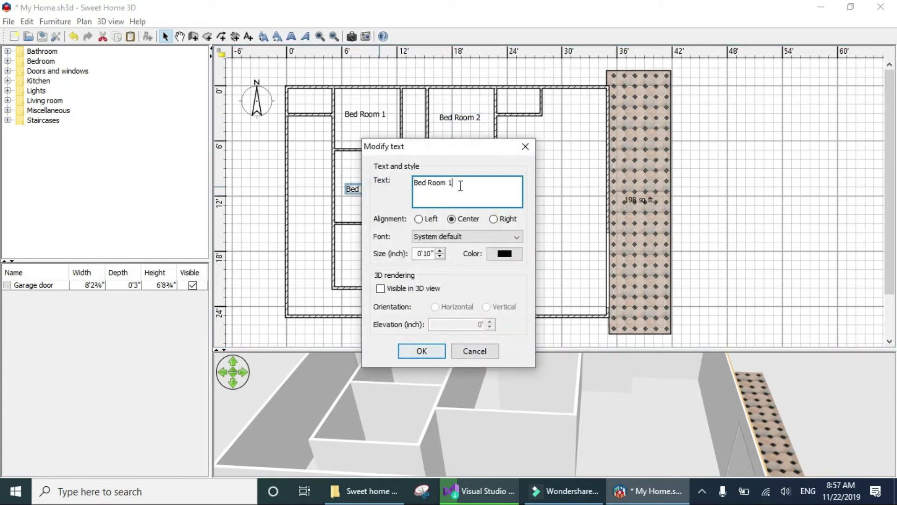
key(BackSpace)
text(3)
click(420, 352)
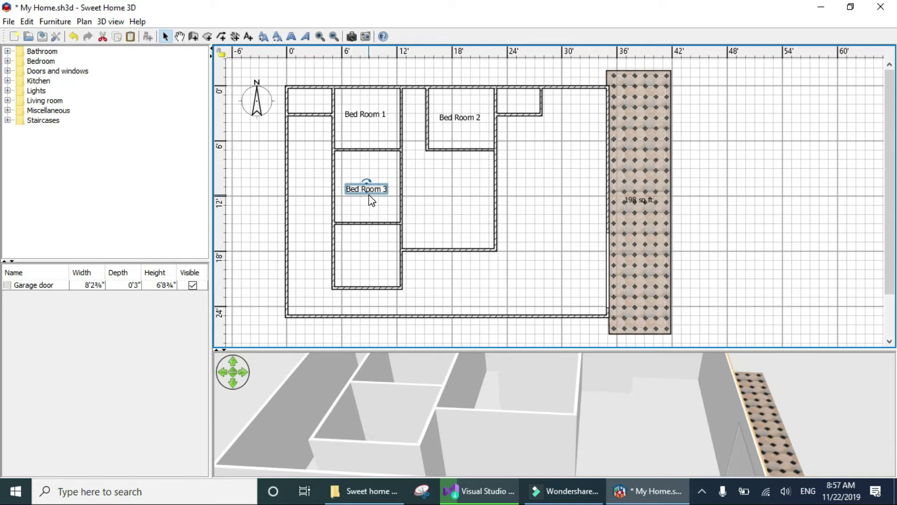
- Paste another label copy, place it in the room below Bed Room 3, and change its text to "Kitchen"
key(ctrl+v)
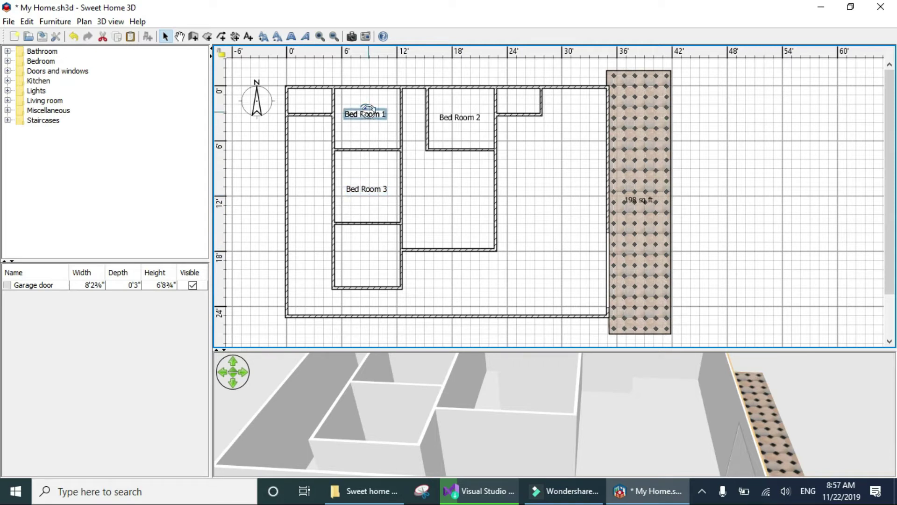
drag(365, 113, 367, 259)
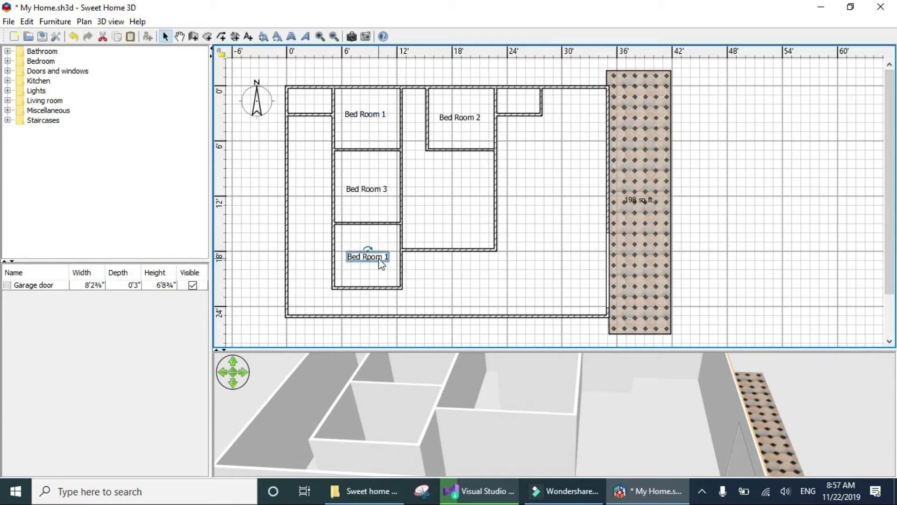
double_click(378, 257)
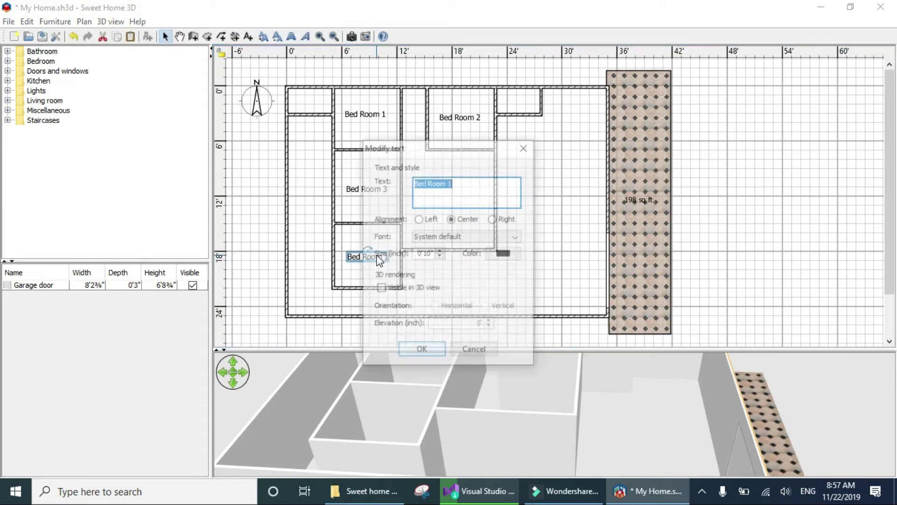
click(458, 187)
key(BackSpace)
key(BackSpace)
key(BackSpace)
key(BackSpace)
key(BackSpace)
key(BackSpace)
key(BackSpace)
key(BackSpace)
key(BackSpace)
key(BackSpace)
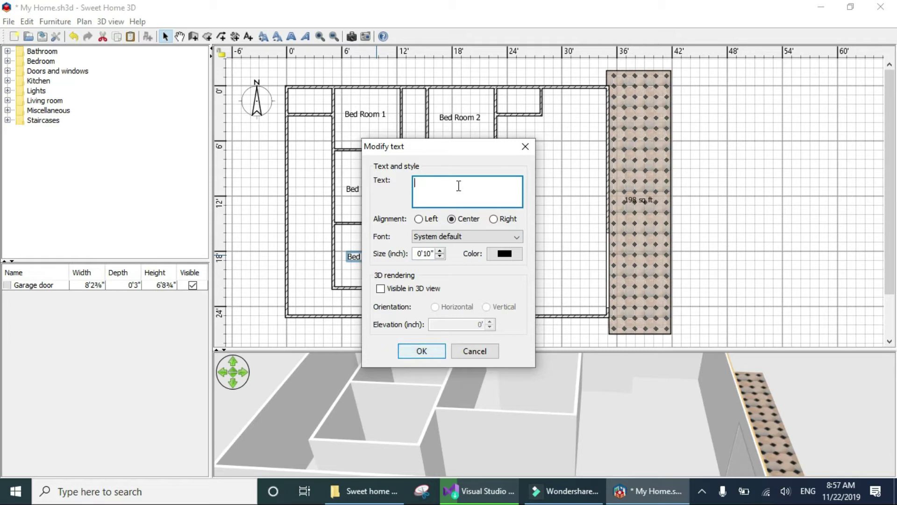
text(Kitchen)
click(433, 352)
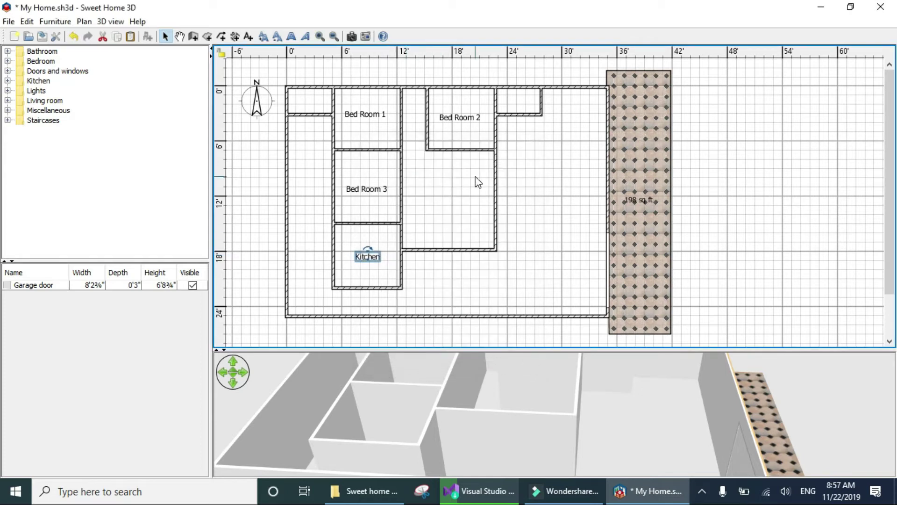
- Place another copy of the Bed Room 1 label in the large room below Bed Room 2 and change its text to "Drawing Room"
click(376, 123)
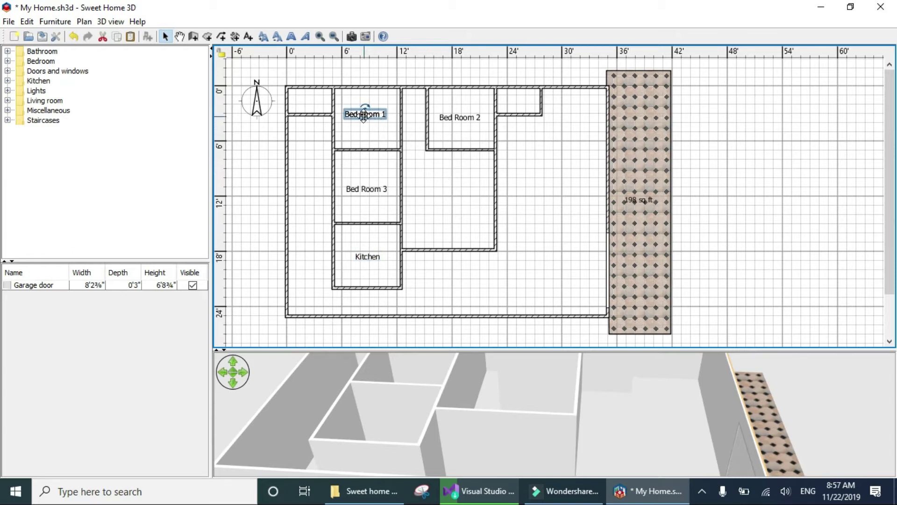
alt+drag(374, 121, 446, 197)
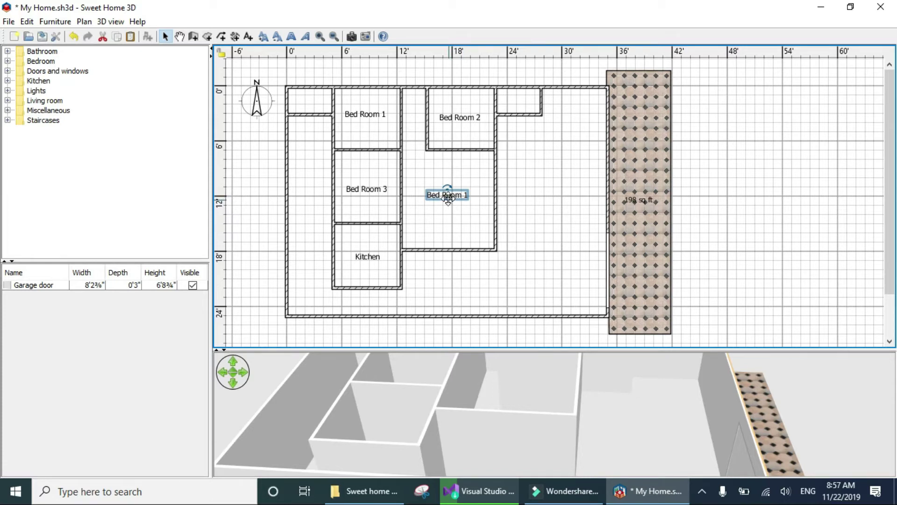
double_click(450, 195)
click(460, 185)
key(BackSpace)
key(BackSpace)
key(ctrl+a)
key(BackSpace)
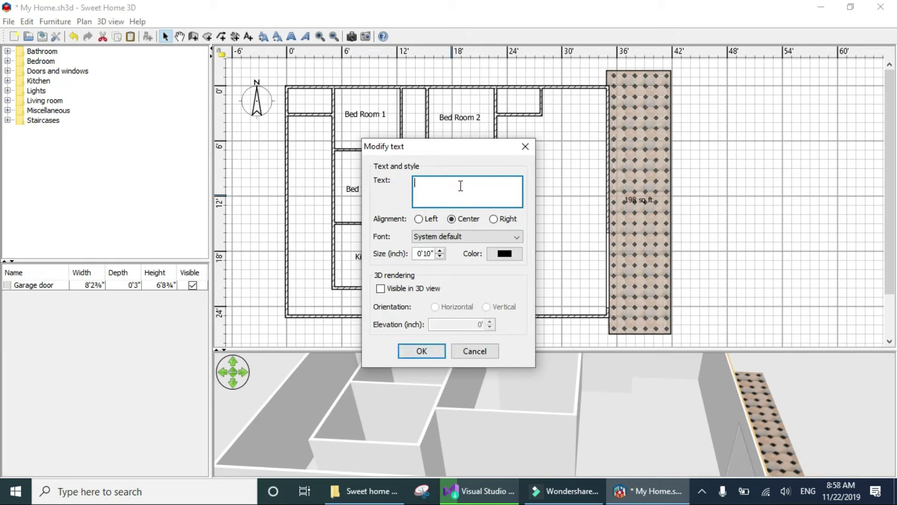
text(Drawing Room)
click(432, 348)
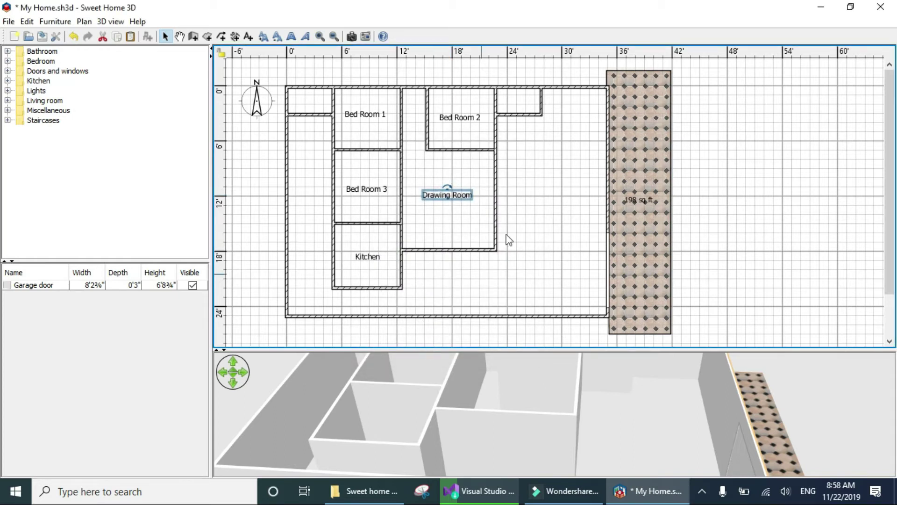
- Place a copy of the Bed Room 1 label in the small north-west corner room and change its text to "Bath 1"
click(372, 138)
drag(362, 110, 312, 100)
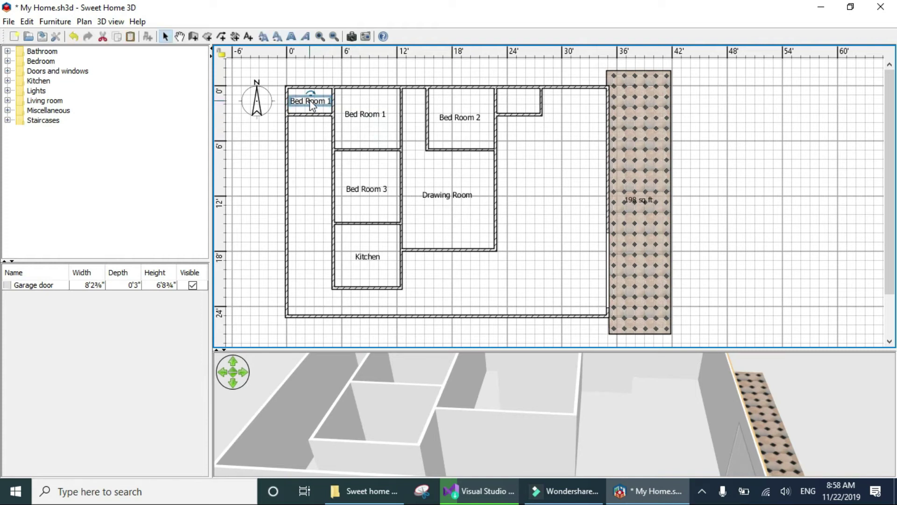
double_click(312, 105)
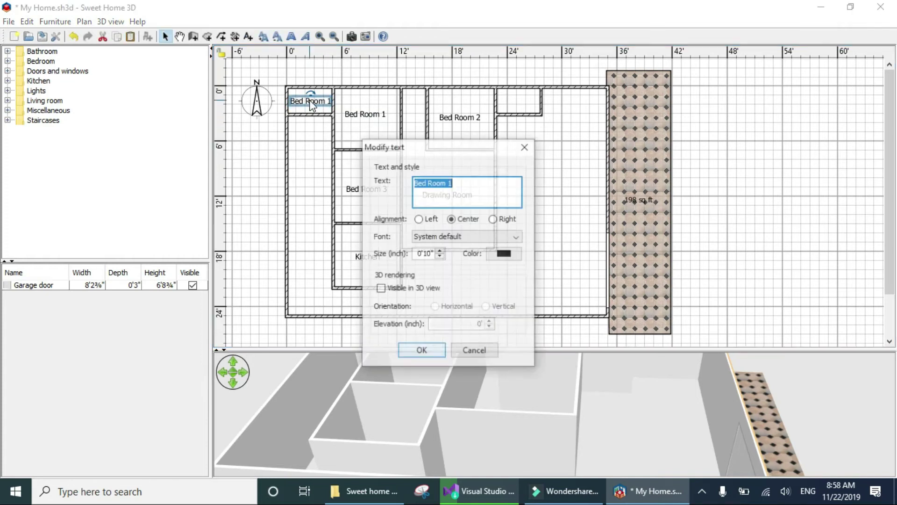
click(427, 186)
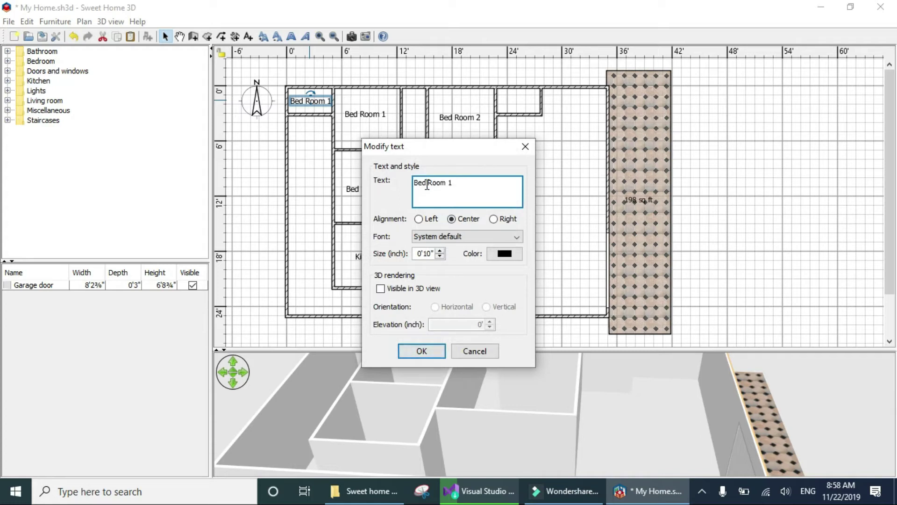
key(Right)
key(Right)
key(Right)
key(Right)
key(BackSpace)
key(BackSpace)
key(BackSpace)
key(BackSpace)
key(BackSpace)
key(BackSpace)
key(BackSpace)
text(ath)
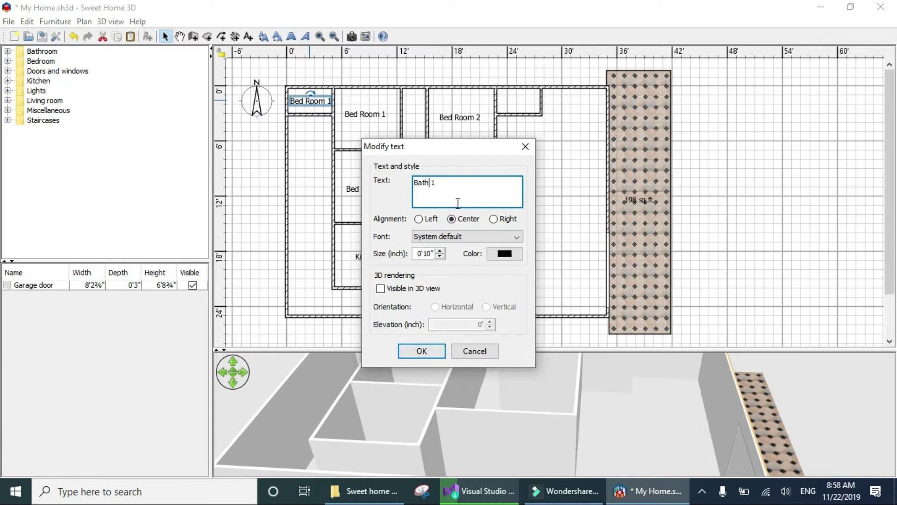
click(434, 349)
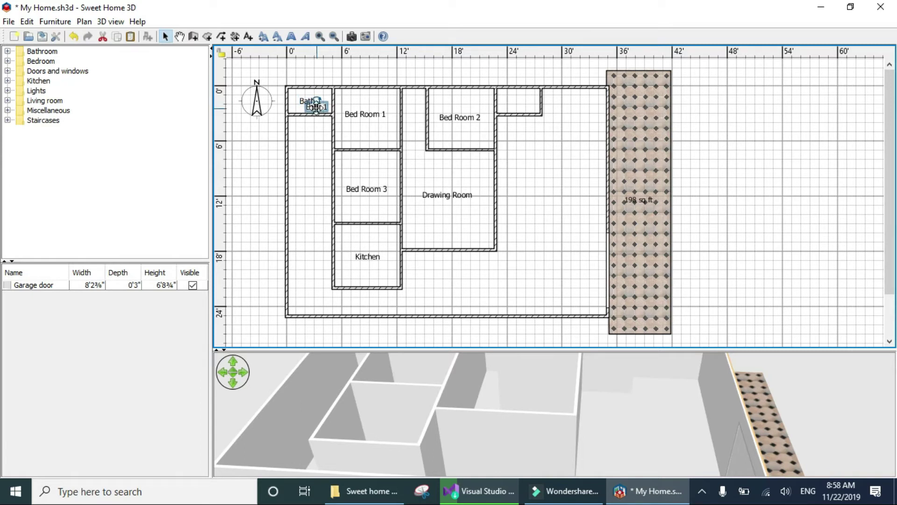
- Place a copy of the Bath 1 label in the small room east of Bed Room 2 and change its text to "Bath 2"
alt+drag(316, 107, 516, 100)
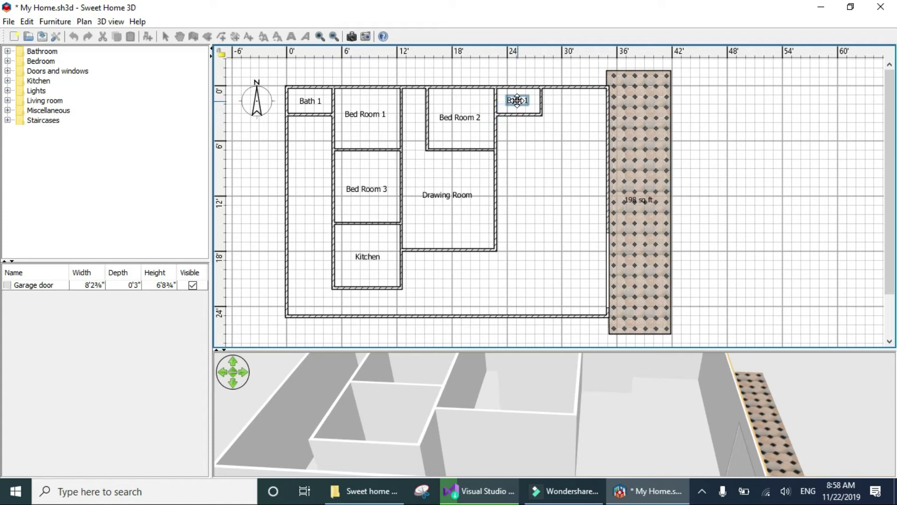
double_click(517, 101)
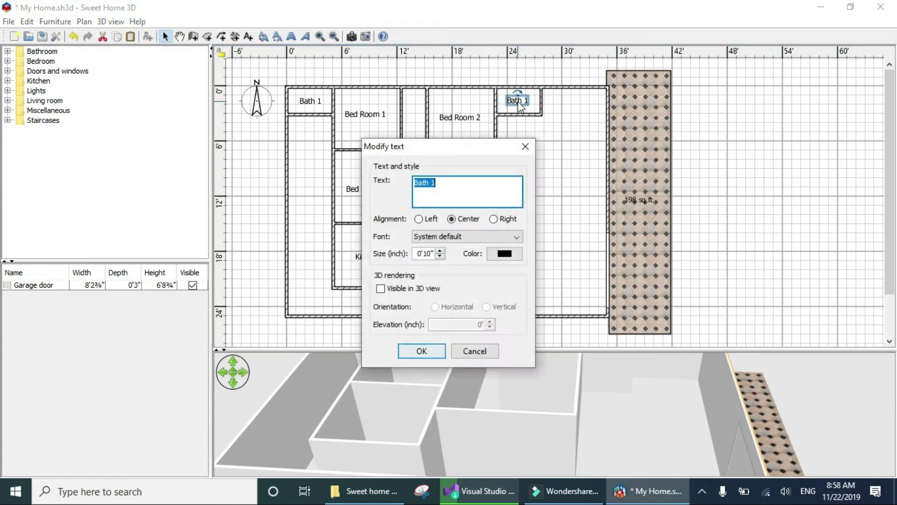
click(449, 184)
key(BackSpace)
click(421, 351)
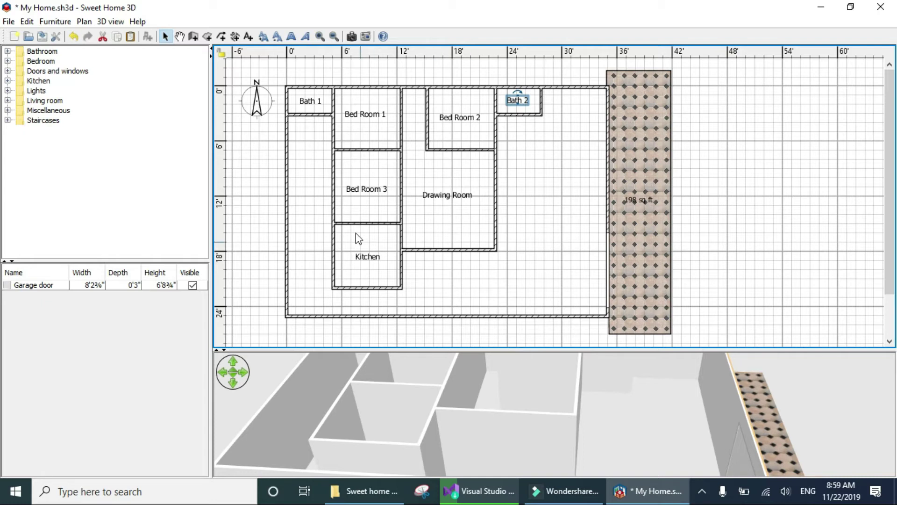
- Draw a rectangular room 27'6" by 24'9" from the house's north-west corner, covering all the labelled rooms
click(209, 39)
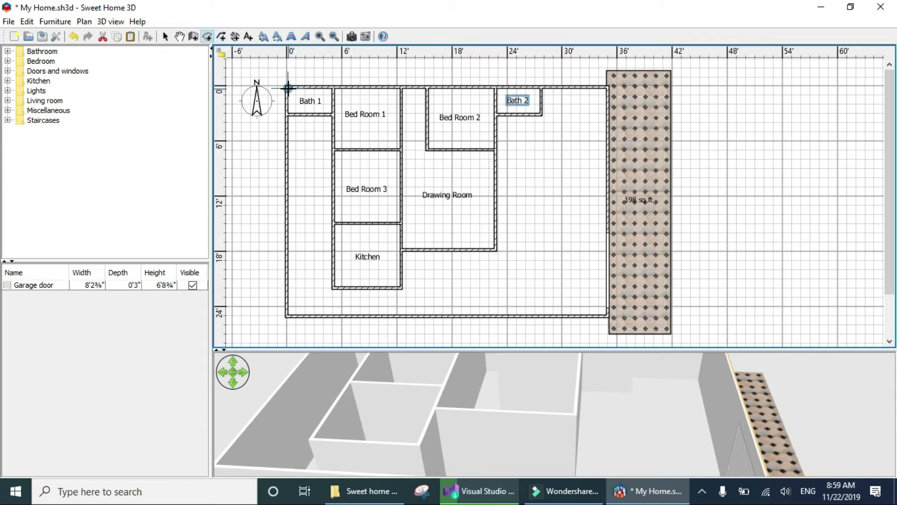
click(288, 88)
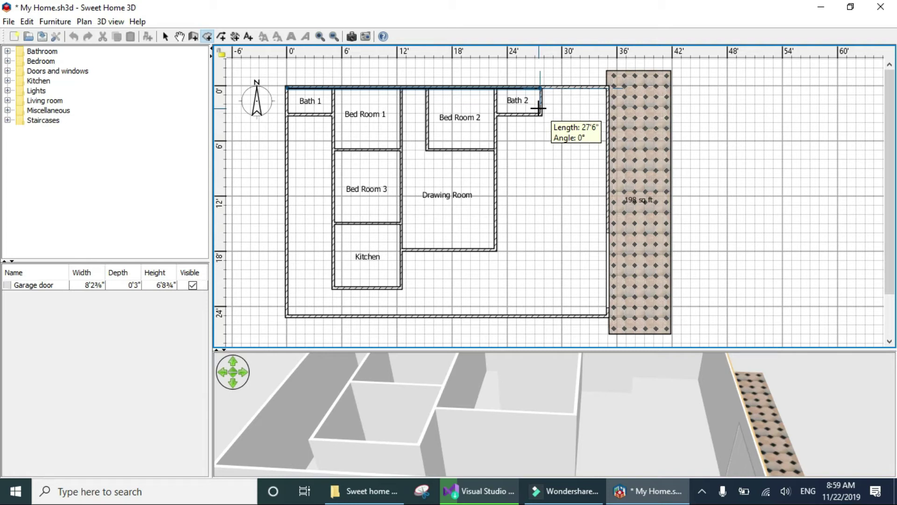
click(538, 108)
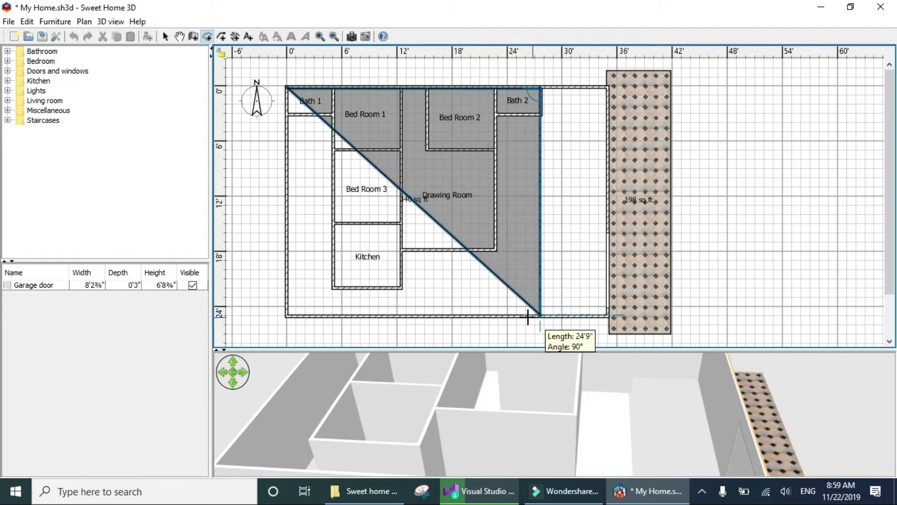
click(537, 315)
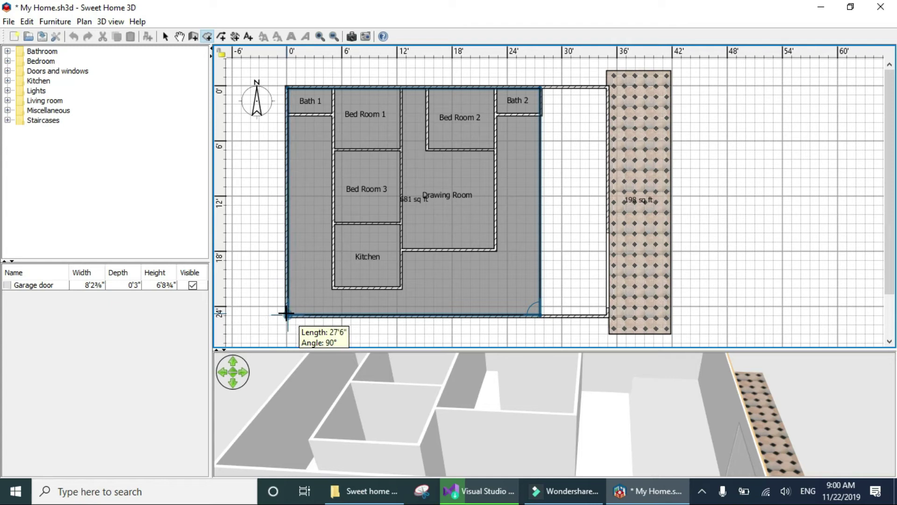
double_click(286, 313)
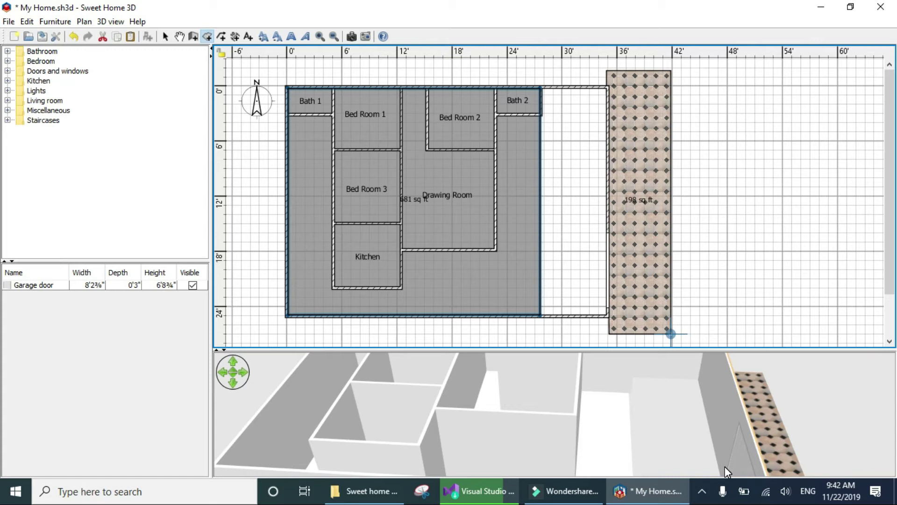
- Set the floor texture of the new large room to "Wall - Beige tiles"
drag(643, 351, 662, 191)
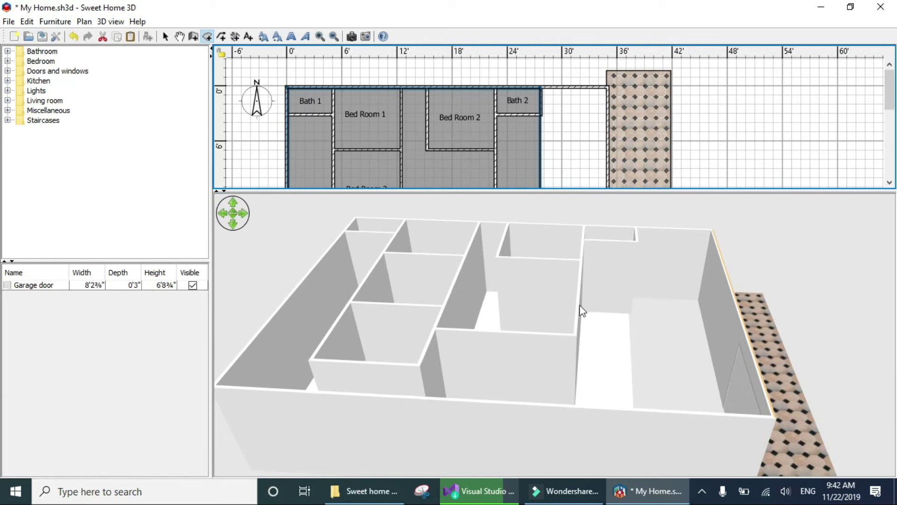
drag(600, 206, 599, 273)
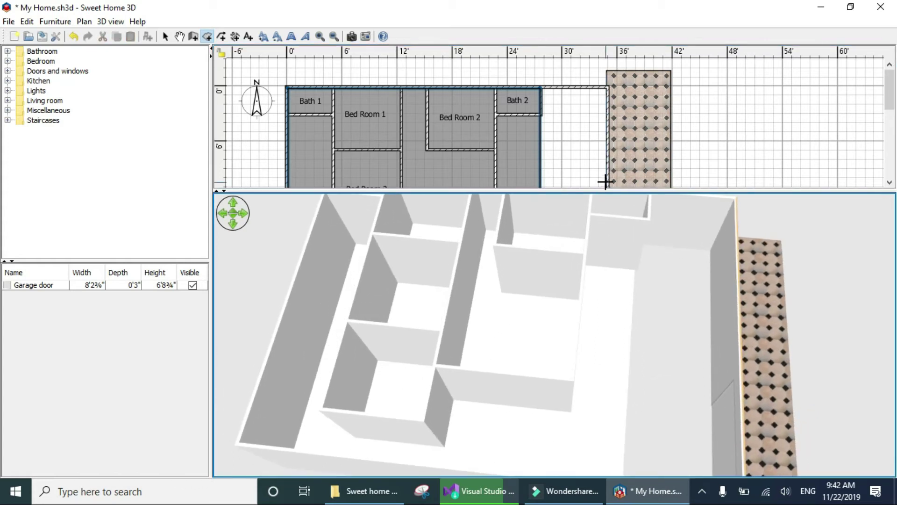
drag(605, 191, 603, 344)
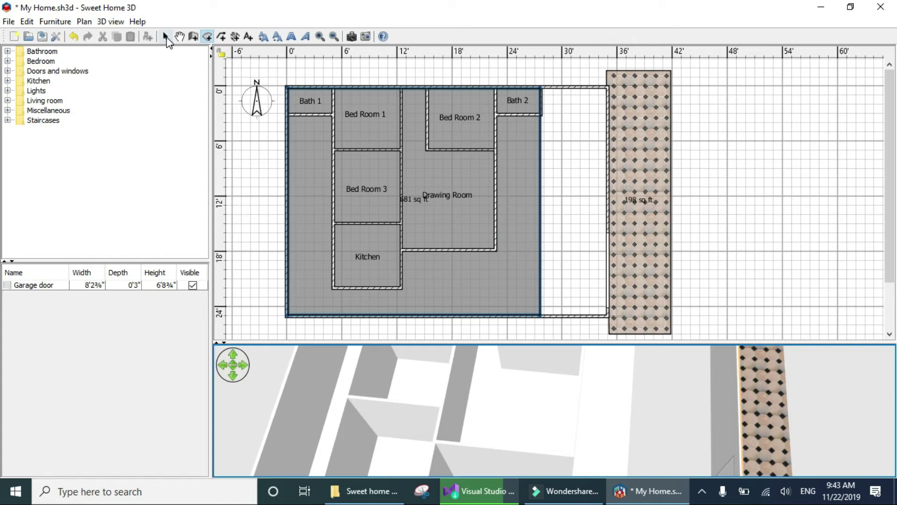
click(166, 38)
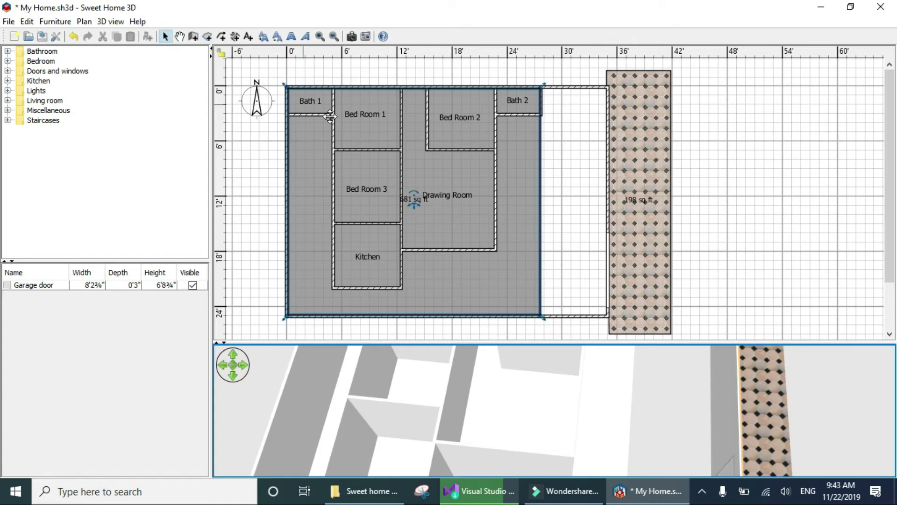
right_click(500, 274)
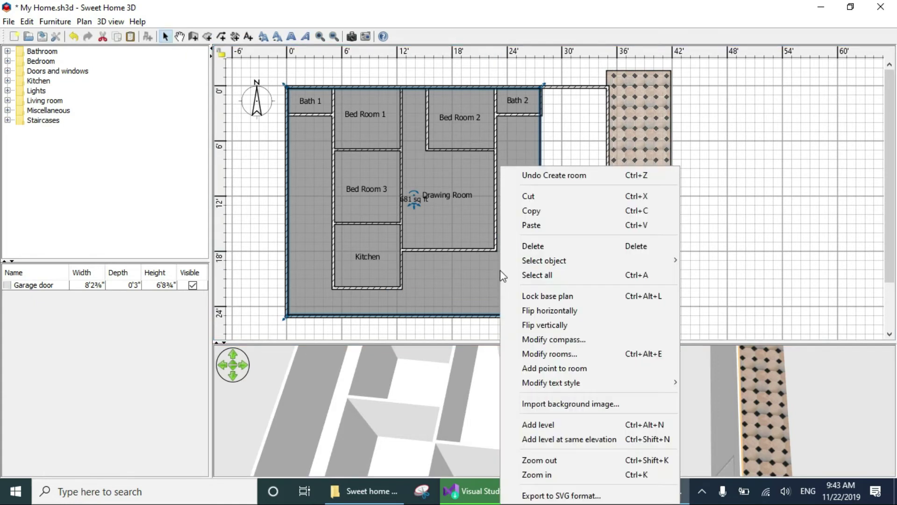
click(547, 349)
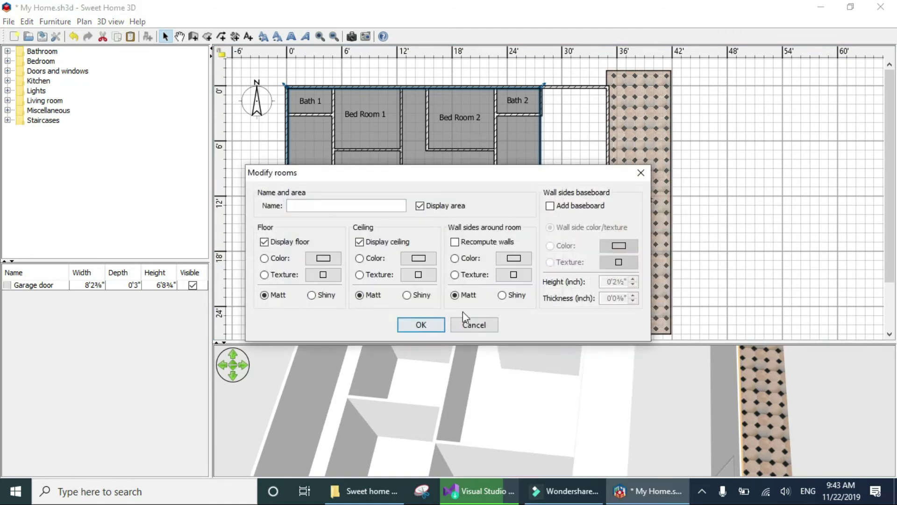
click(325, 276)
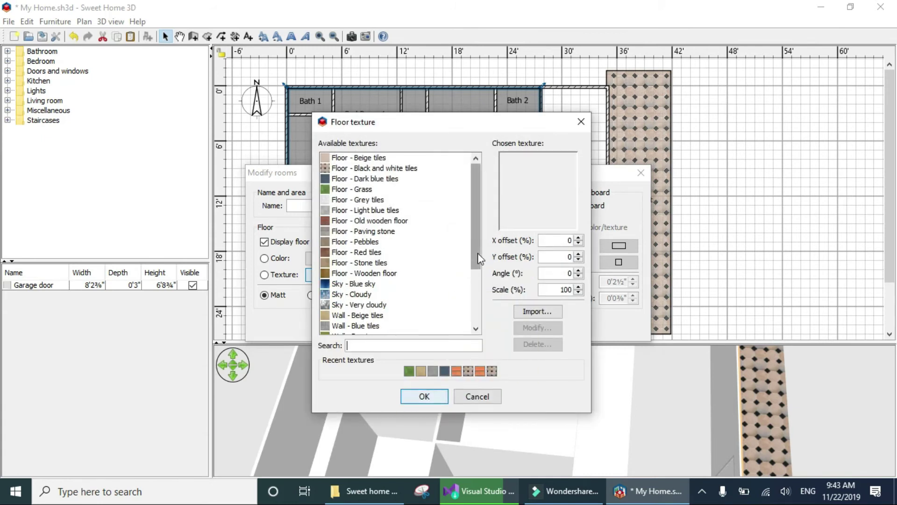
drag(478, 254, 476, 277)
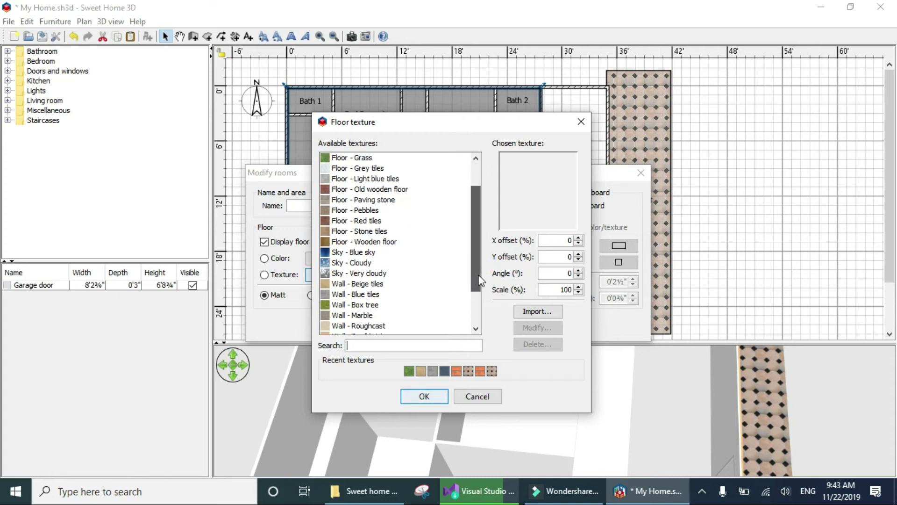
click(374, 284)
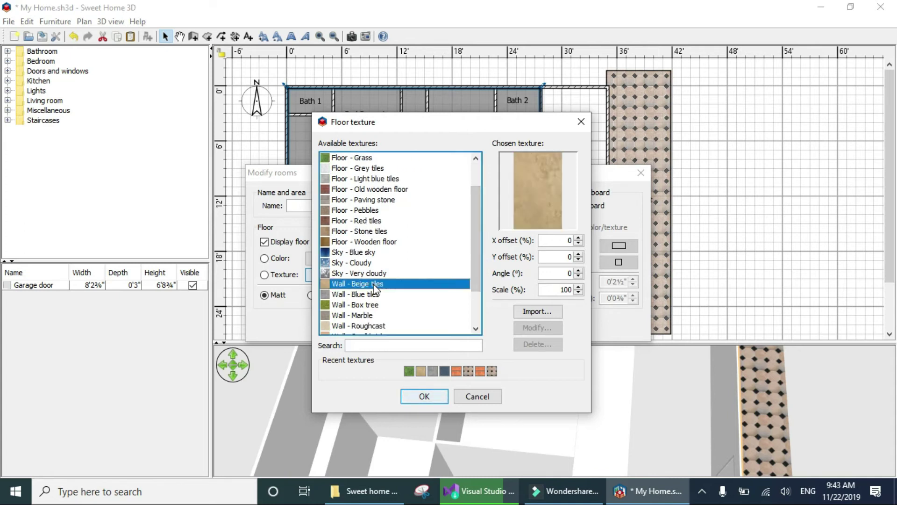
click(416, 396)
click(417, 327)
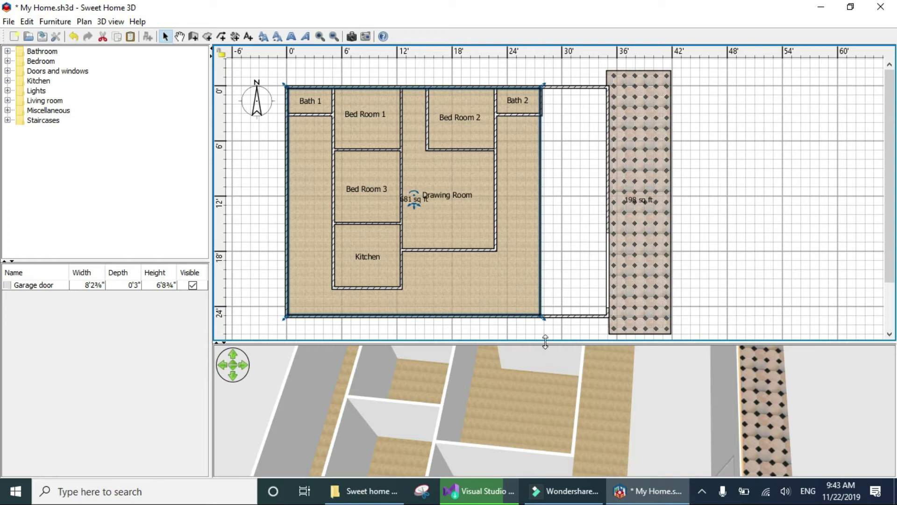
- Review the house requirements in the Measurements text file, and save the My Home plan back in Sweet Home 3D
drag(547, 343, 564, 228)
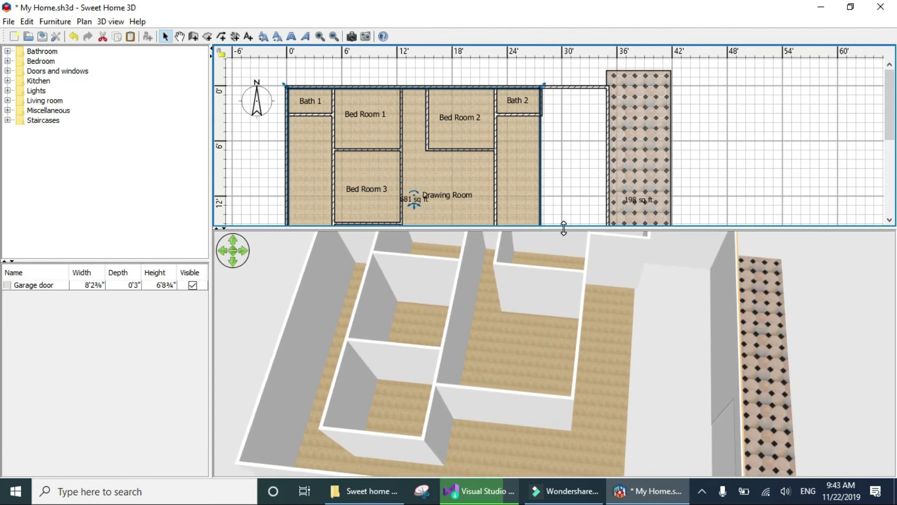
drag(564, 228, 571, 374)
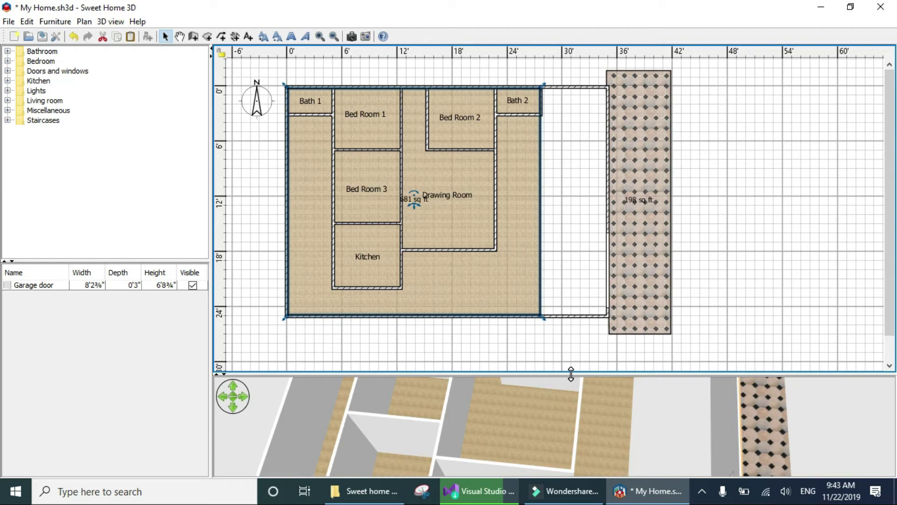
click(821, 7)
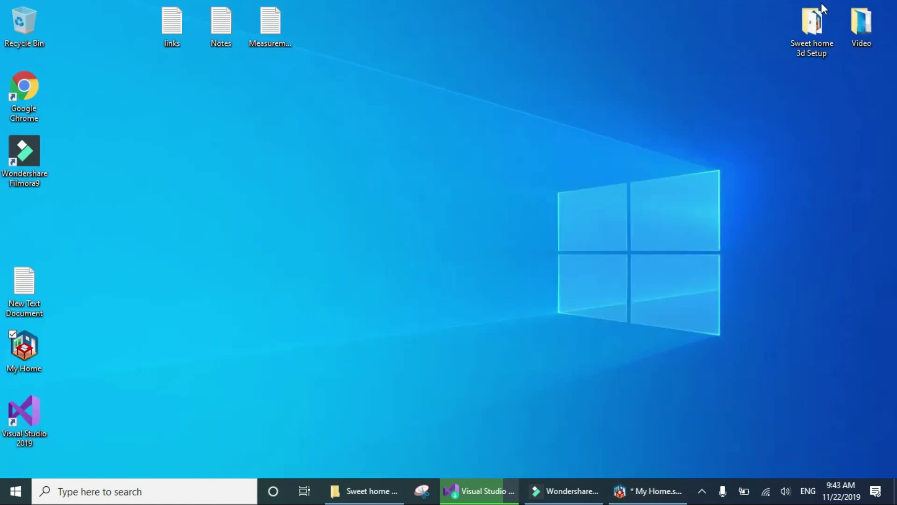
double_click(277, 21)
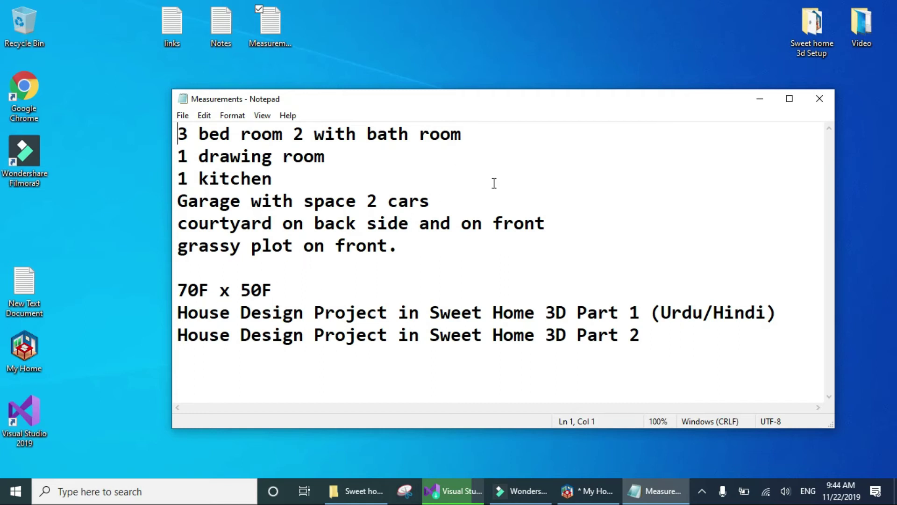
click(760, 99)
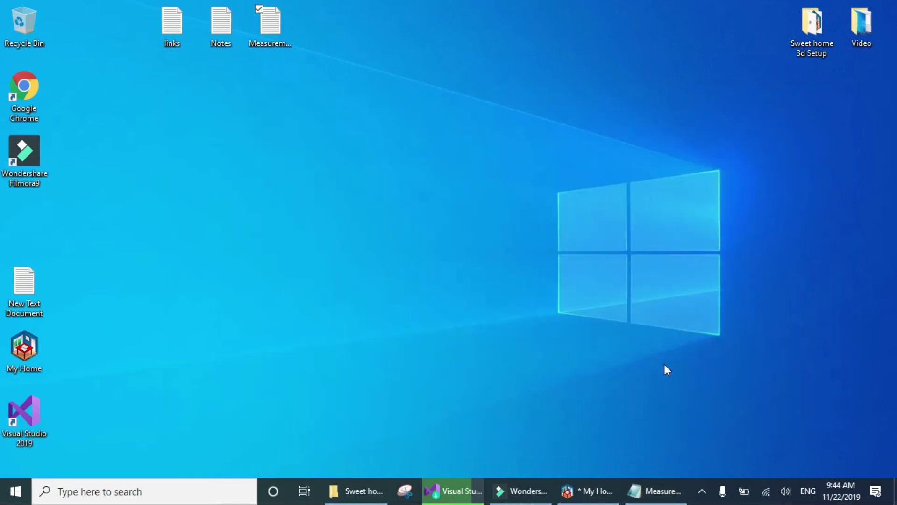
click(592, 488)
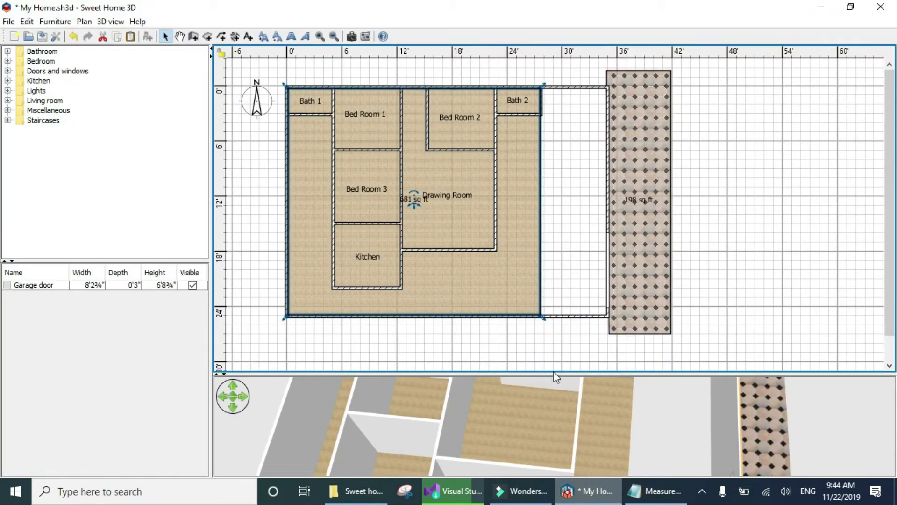
key(ctrl+s)
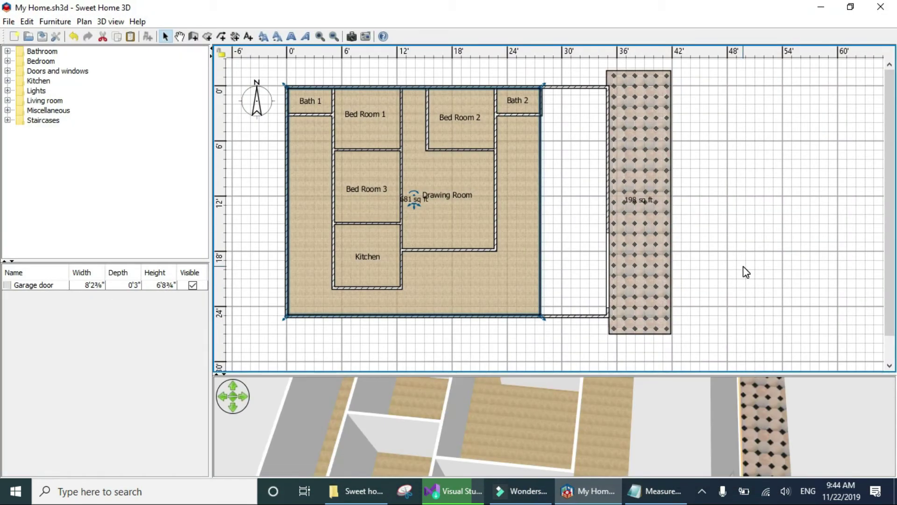
- Move the tiled strip outside the east wall about 6 ft further east, away from the house
click(648, 216)
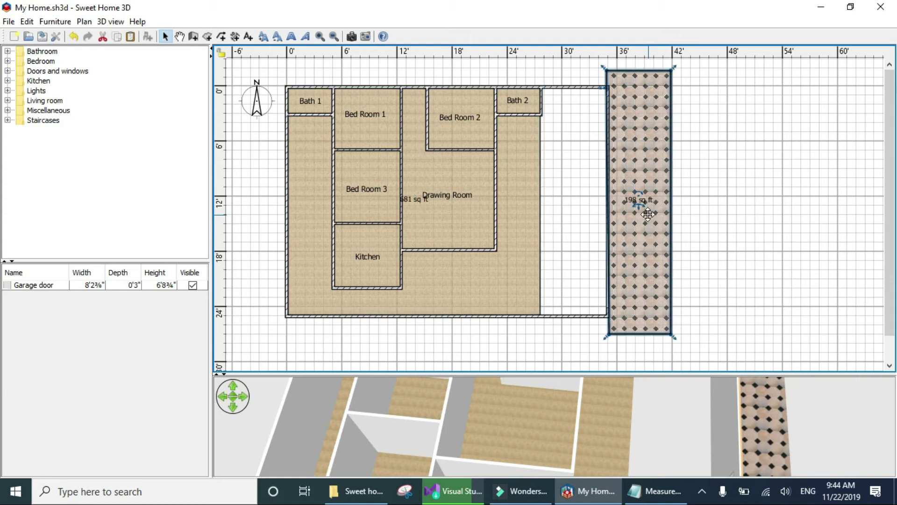
key(Right)
key(Right)
key(Right)
key(Right)
key(Right)
key(Right)
key(Right)
key(Right)
key(Right)
key(Right)
key(Right)
key(Right)
key(Right)
key(Right)
key(Right)
key(Right)
key(Right)
key(Right)
key(Right)
key(Right)
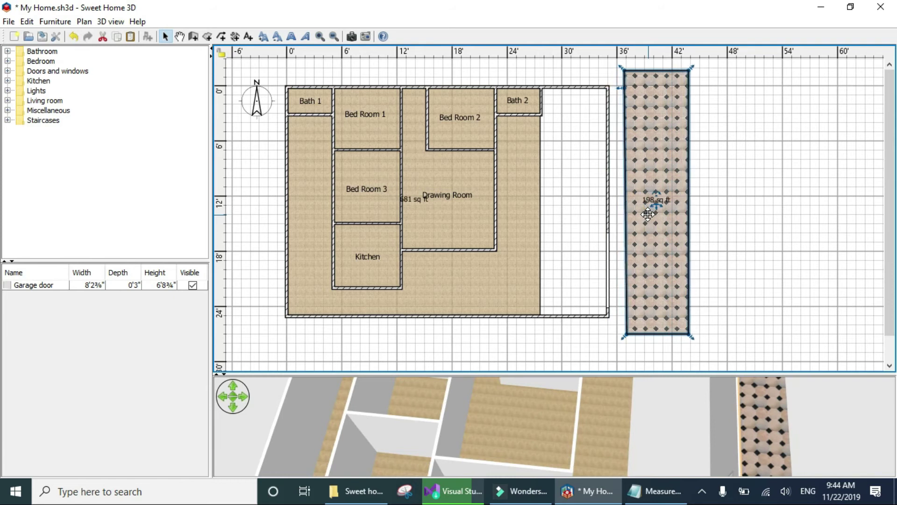
key(Right)
key(Right)
key(Right)
key(Right)
key(Right)
key(Right)
key(Right)
key(Right)
key(Right)
key(Right)
key(Right)
key(Right)
key(Right)
key(Right)
key(Right)
key(Right)
key(Right)
key(Right)
key(Right)
key(Right)
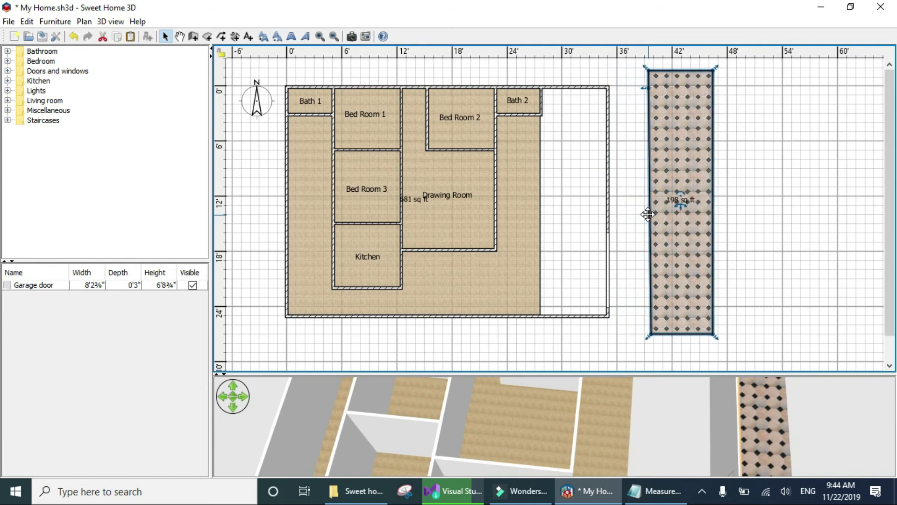
key(Right)
key(Right)
key(Right)
key(Right)
key(Right)
key(Right)
key(Right)
key(Right)
key(Right)
key(Right)
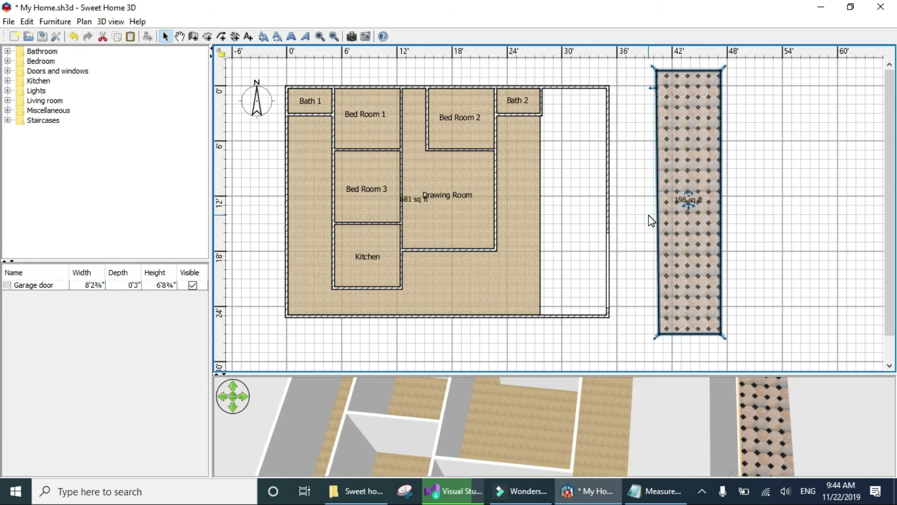
key(Right)
key(Right)
key(Right)
key(Right)
key(Right)
key(Right)
key(Right)
key(Right)
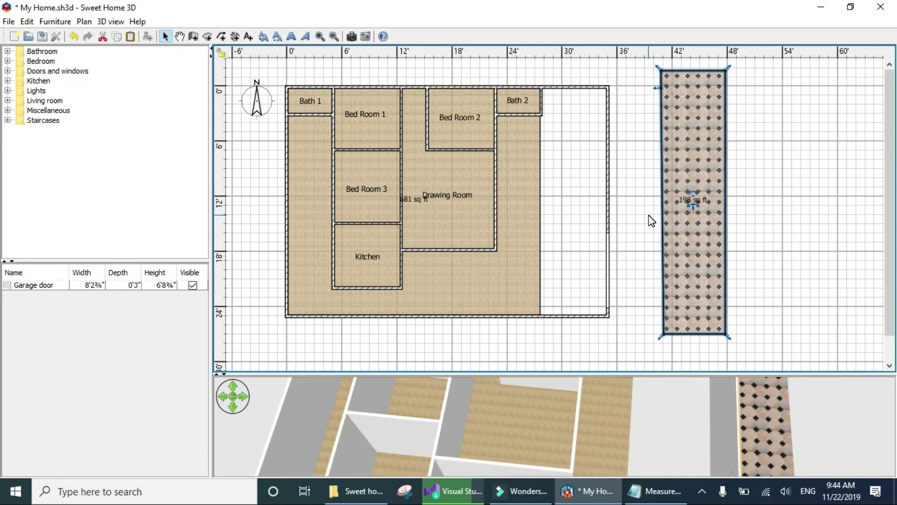
- Move the outer east wall about 6 ft east so it reaches the edge of the tiled strip
click(607, 213)
key(Right)
key(Right)
key(Right)
key(Right)
key(Right)
key(Right)
key(Right)
key(Right)
key(Right)
key(Right)
key(Right)
key(Right)
key(Right)
key(Right)
key(Right)
key(Right)
key(Right)
key(Right)
key(Right)
key(Right)
key(Right)
key(Right)
key(Right)
key(Right)
key(Right)
key(Right)
key(Right)
key(Right)
key(Right)
key(Right)
key(Right)
key(Right)
key(Right)
key(Right)
key(Right)
key(Right)
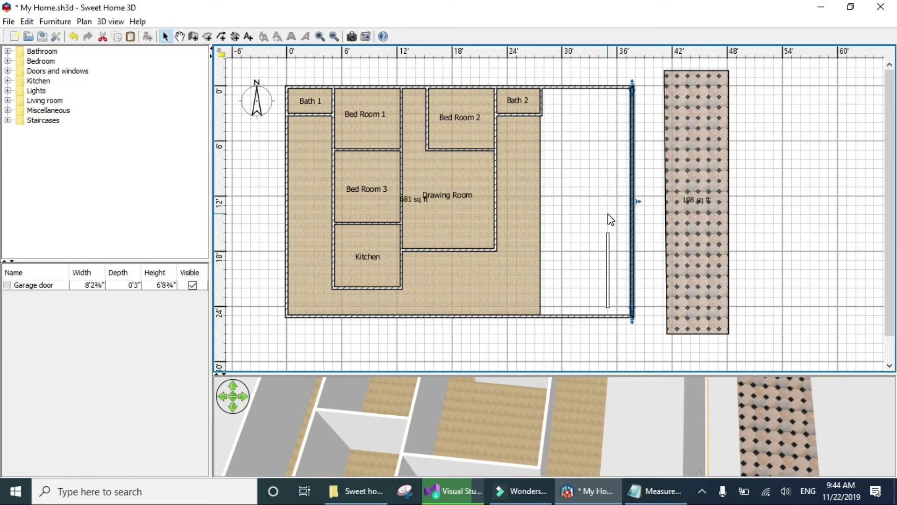
key(Right)
key(Right)
key(Right)
key(Right)
key(Right)
key(Right)
key(Right)
key(Right)
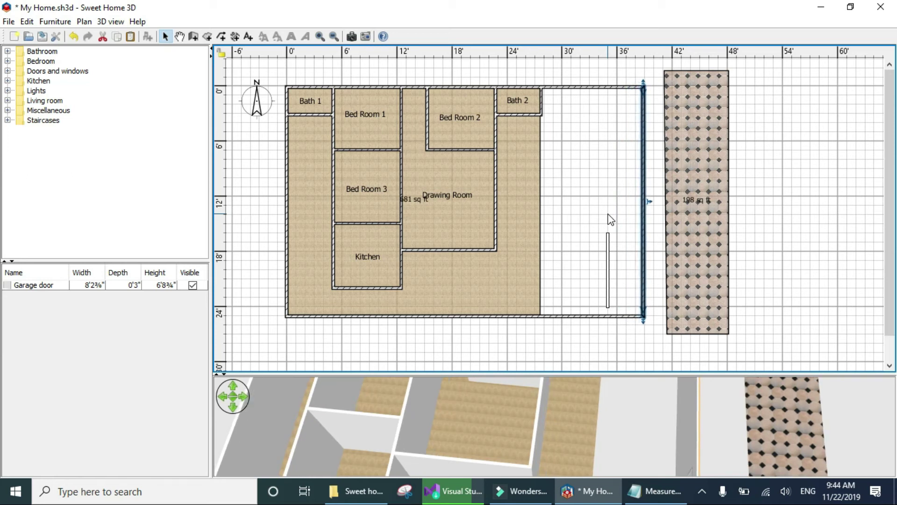
key(Right)
key(Right)
key(Right)
key(Right)
key(Right)
key(Right)
key(Right)
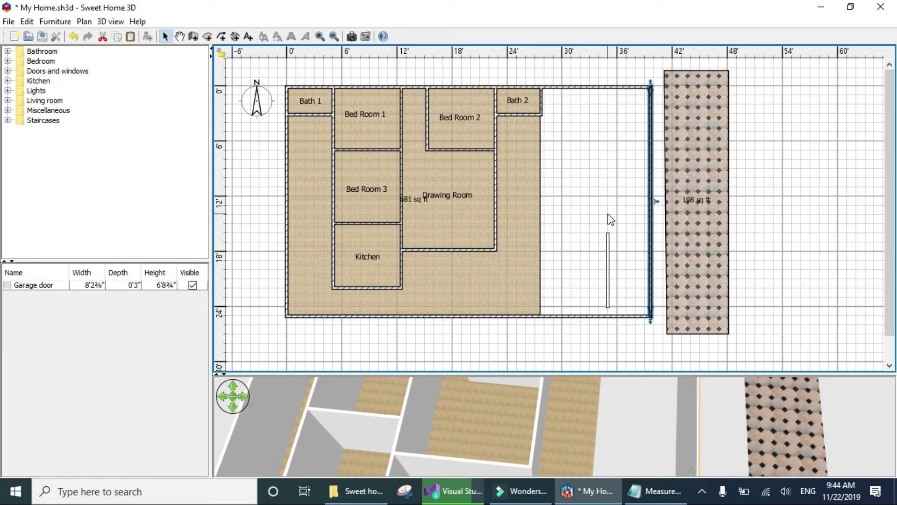
key(Right)
key(Right)
key(Right)
key(Right)
key(Right)
key(Right)
key(Right)
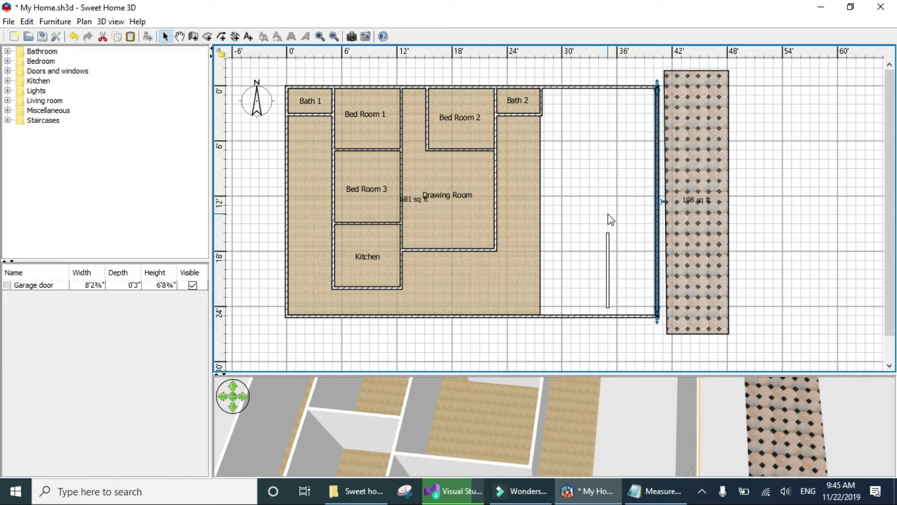
key(Right)
key(Right)
key(Right)
key(Right)
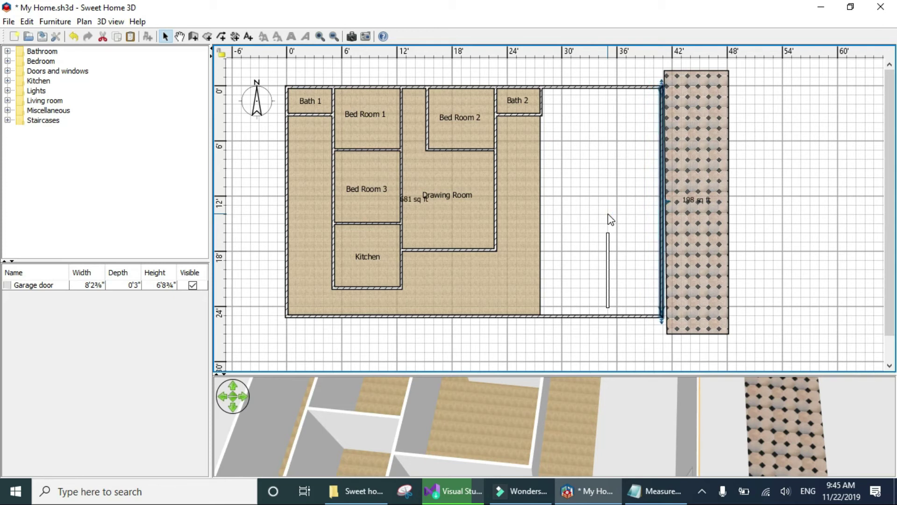
- Nudge the outer east wall slightly further east until it meets the edge of the tiled strip
key(Right)
key(Right)
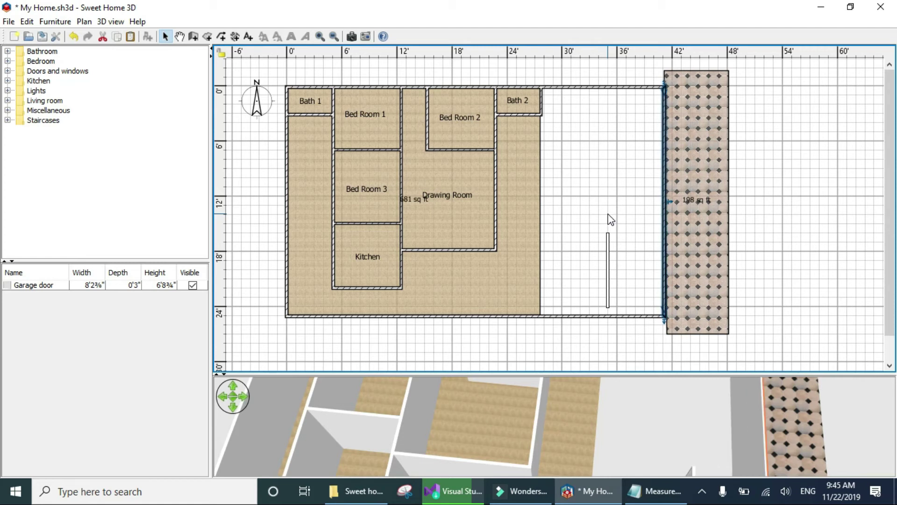
- Move the garage door about 6 ft east onto the outer east wall and reduce its width to 6 ft
click(608, 271)
key(Right)
key(Right)
key(Right)
key(Right)
key(Right)
key(Right)
key(Right)
key(Right)
key(Right)
key(Right)
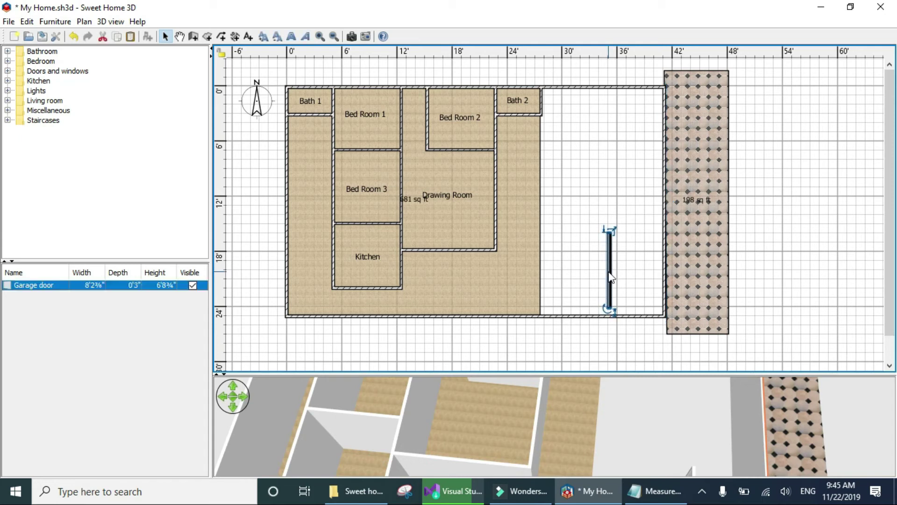
key(Right)
key(Right)
key(Right)
key(Right)
key(Right)
key(Right)
key(Right)
key(Right)
key(Right)
key(Right)
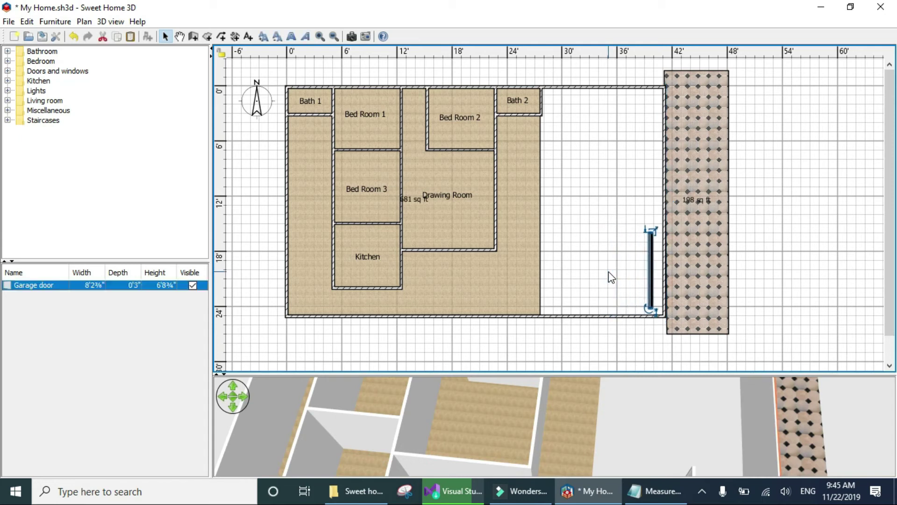
key(Right)
key(Right)
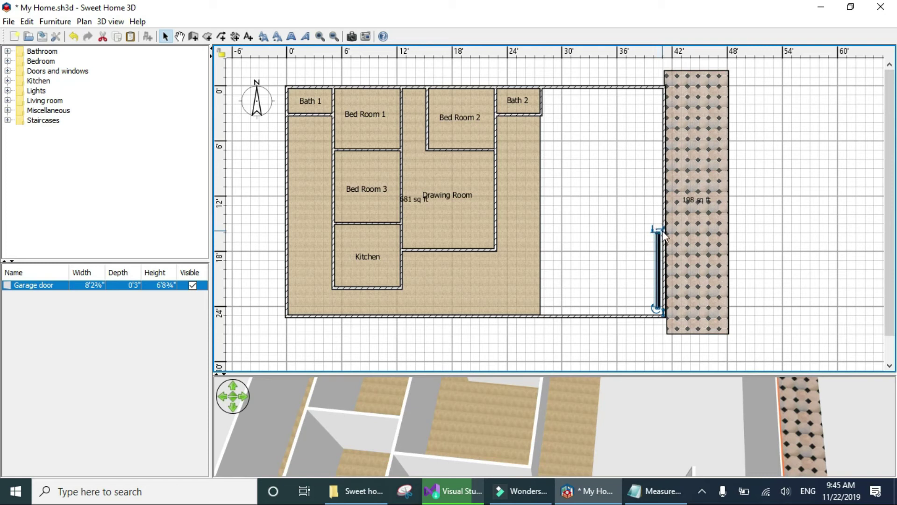
drag(659, 229, 660, 252)
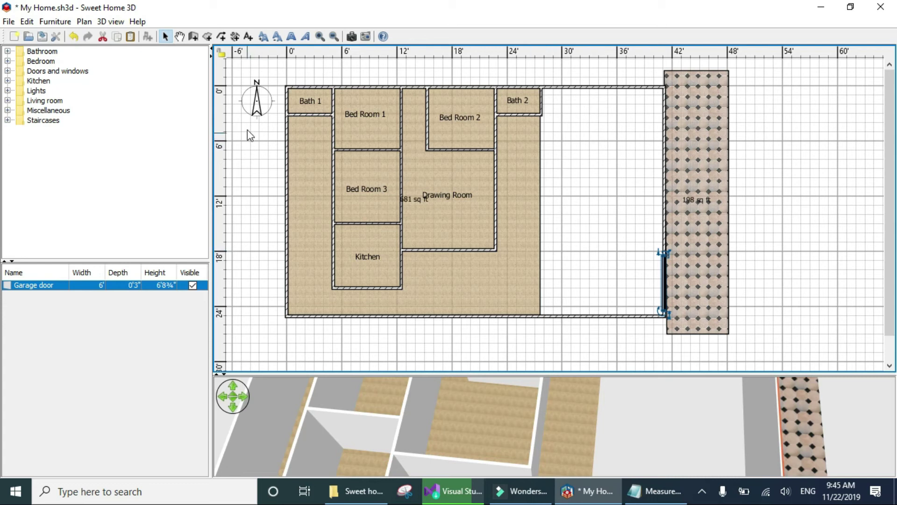
- Draw a rectangular room about 13 ft 5 in by 7 ft between the house floor and the garage door
click(207, 35)
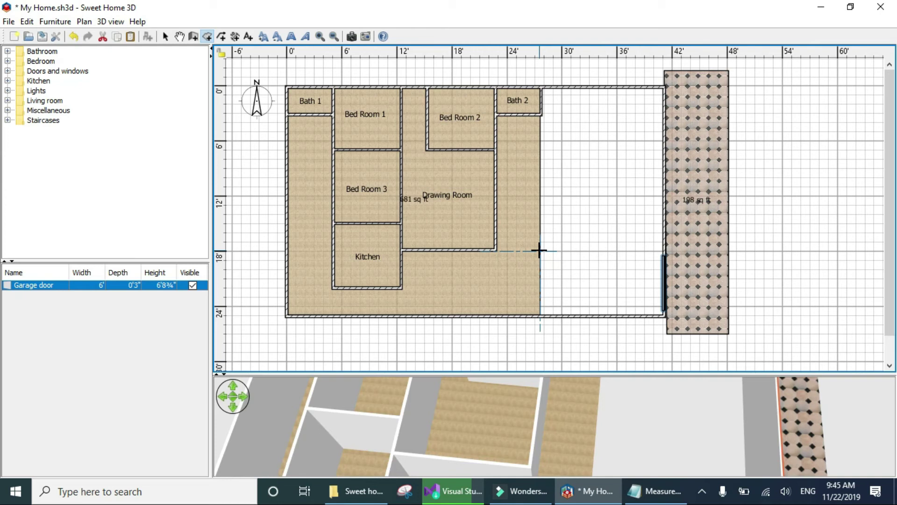
click(540, 251)
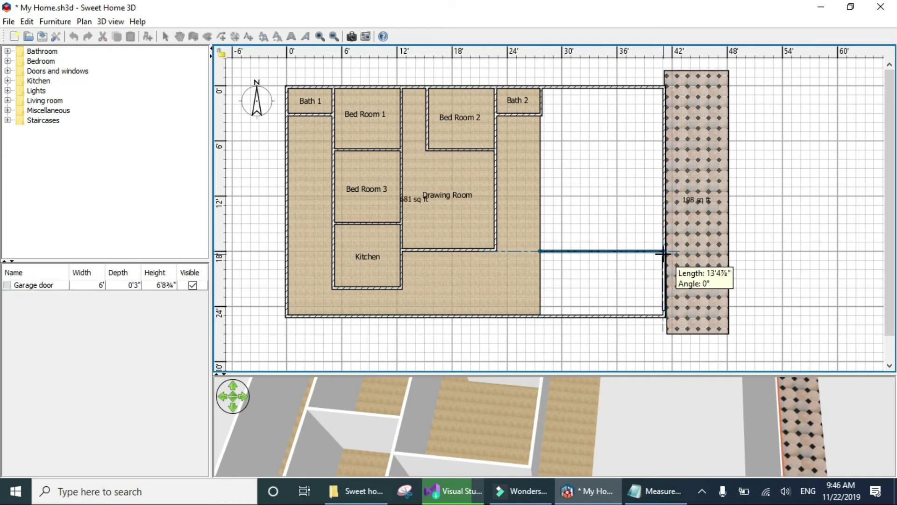
click(662, 252)
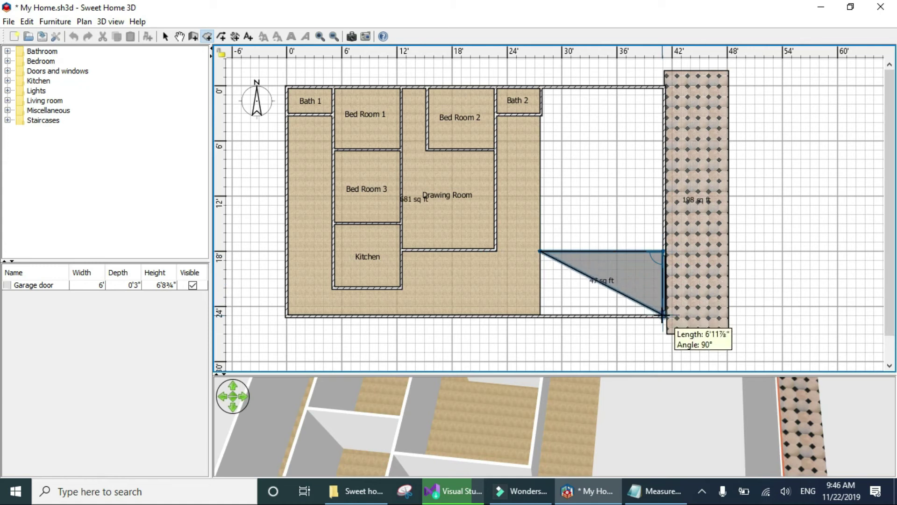
click(662, 316)
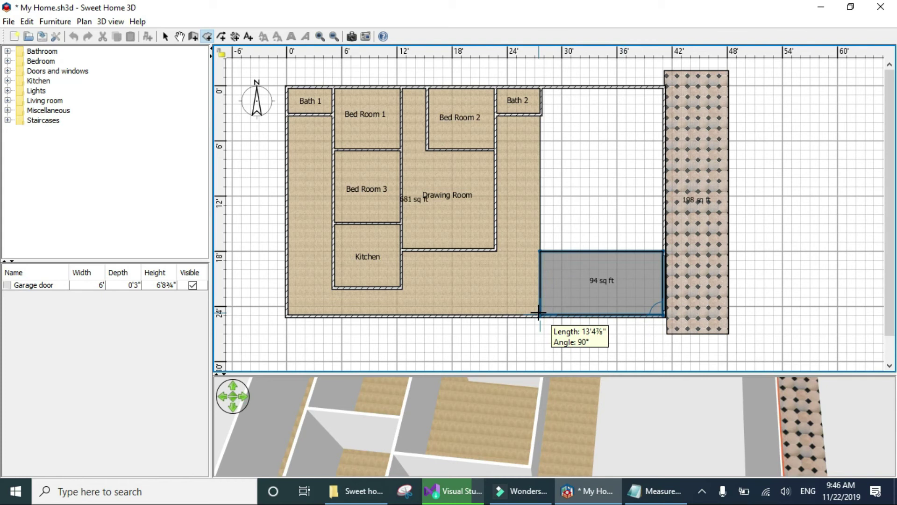
double_click(538, 313)
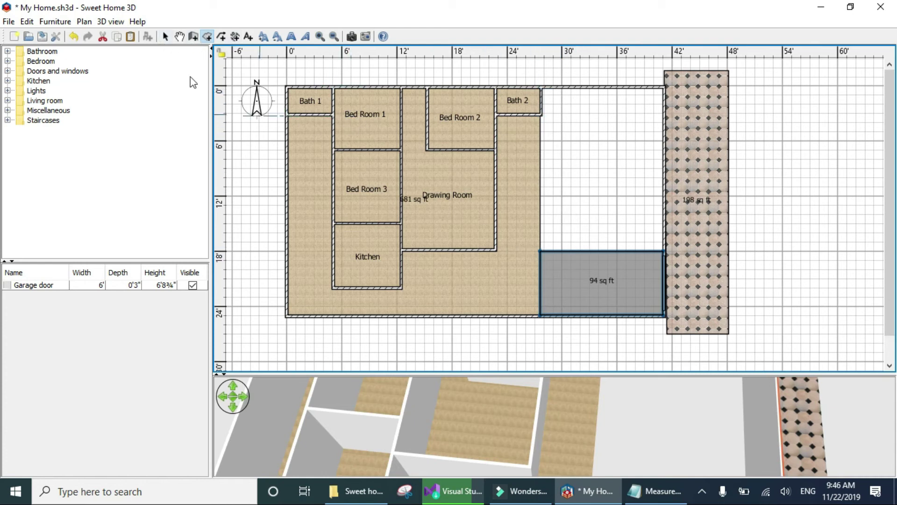
- Set the floor texture of the new room beside the garage door to "Wall - Beige tiles"
click(166, 37)
click(623, 280)
right_click(623, 281)
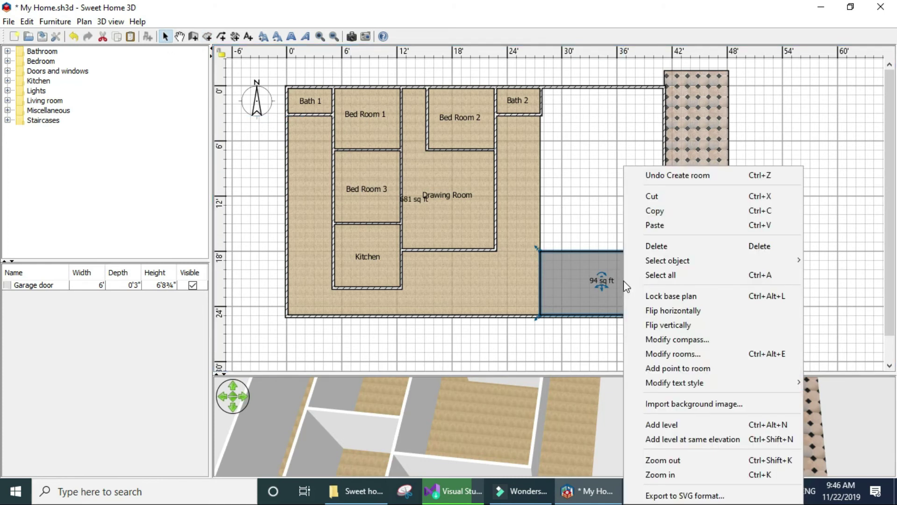
click(665, 351)
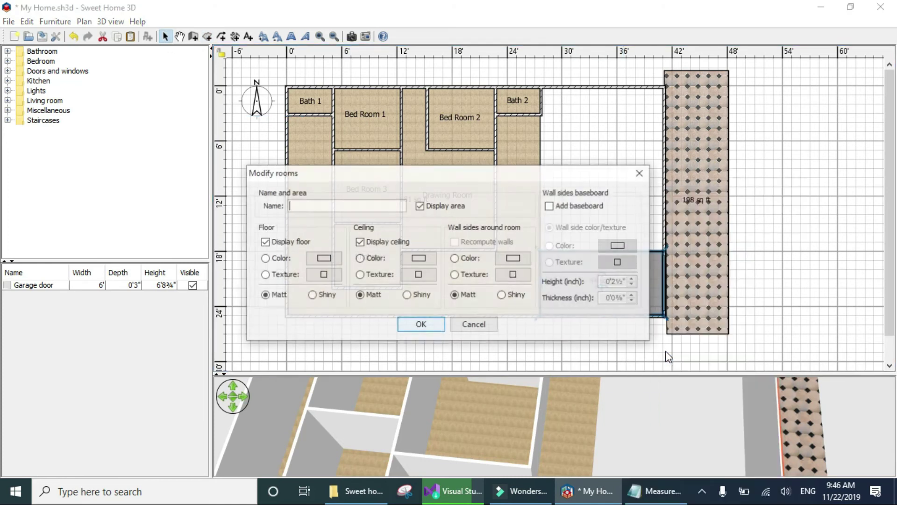
click(327, 275)
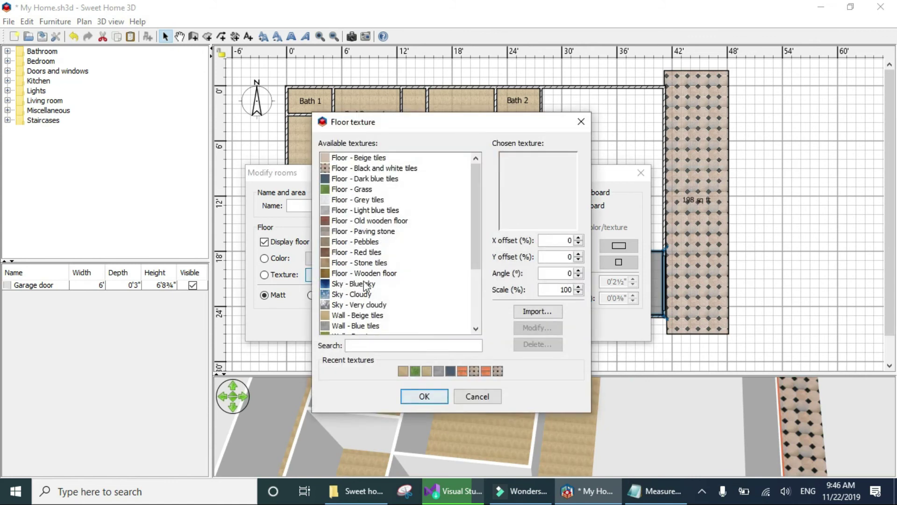
drag(477, 242, 474, 308)
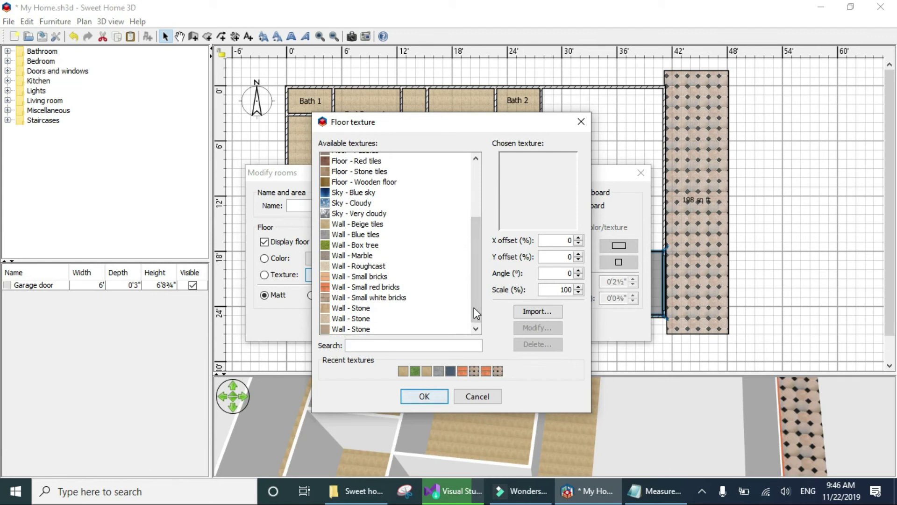
click(365, 225)
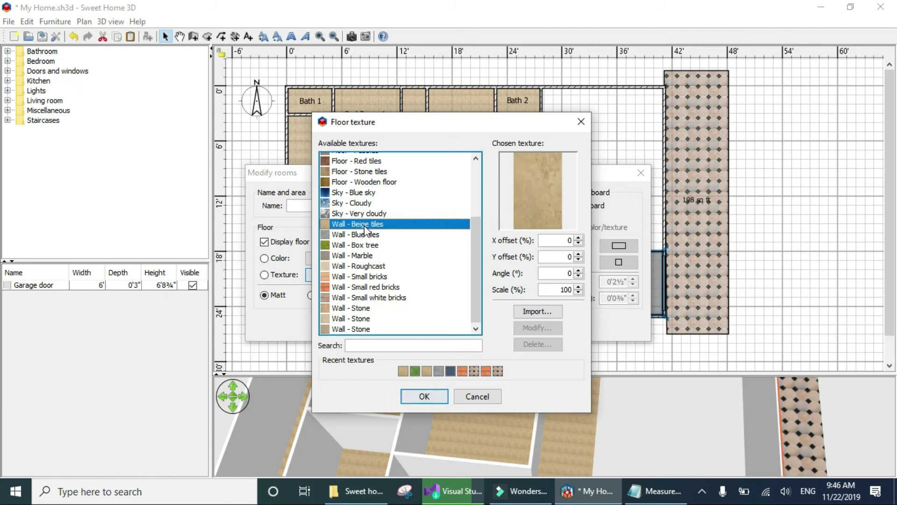
click(424, 396)
click(426, 325)
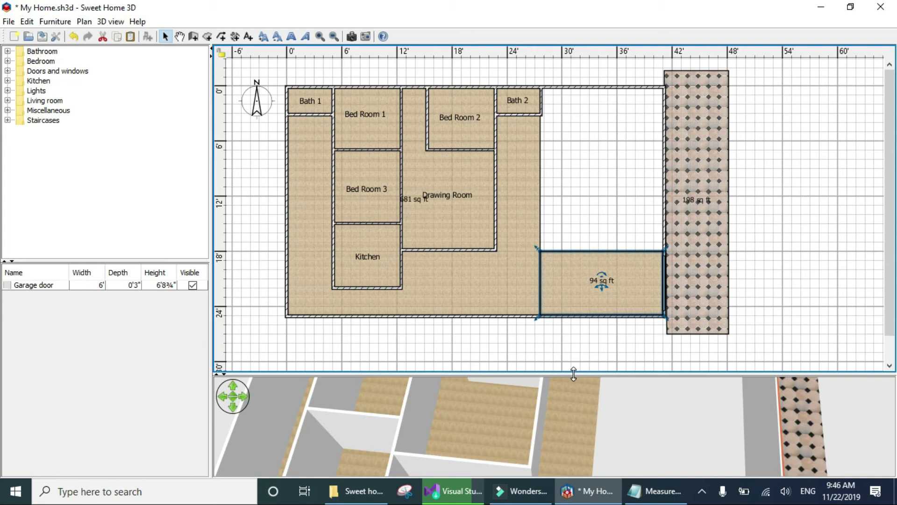
drag(573, 372, 573, 202)
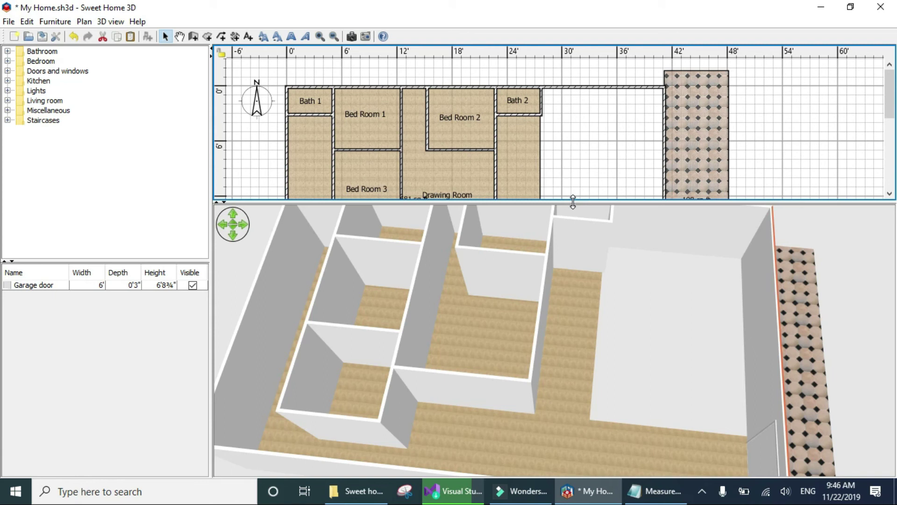
drag(573, 202, 593, 348)
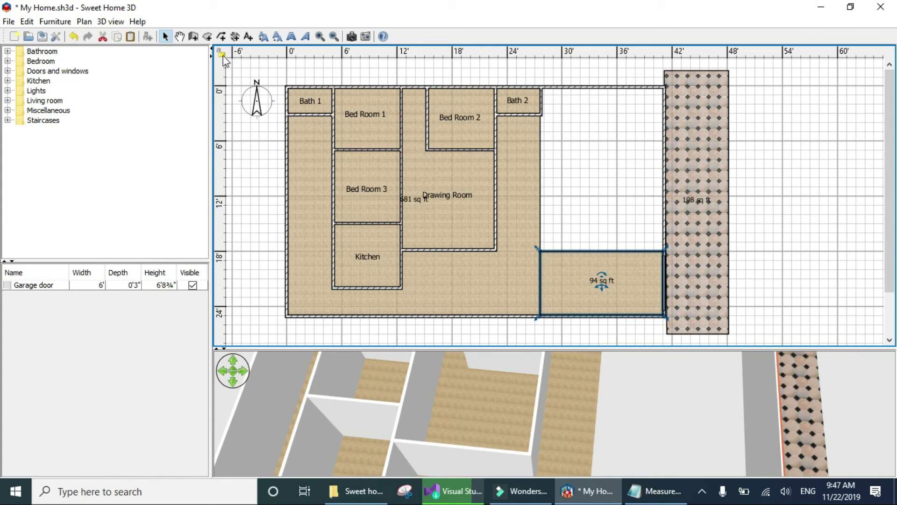
- Draw a room about 13 ft by 17 ft 6 in over the empty front area north of the garage driveway
click(208, 37)
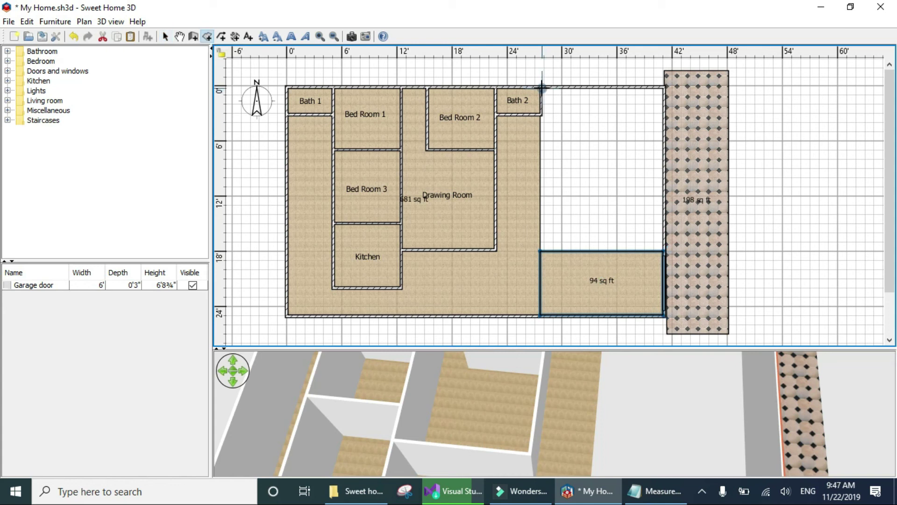
click(542, 88)
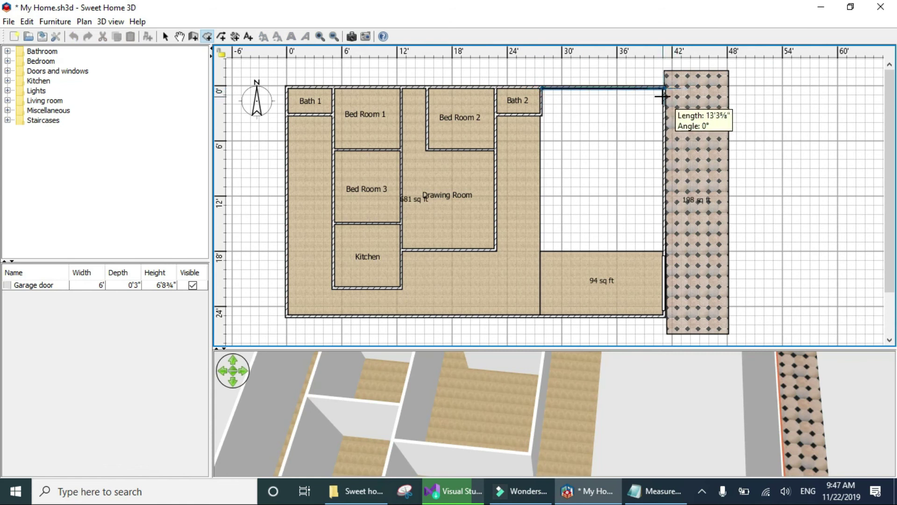
click(662, 114)
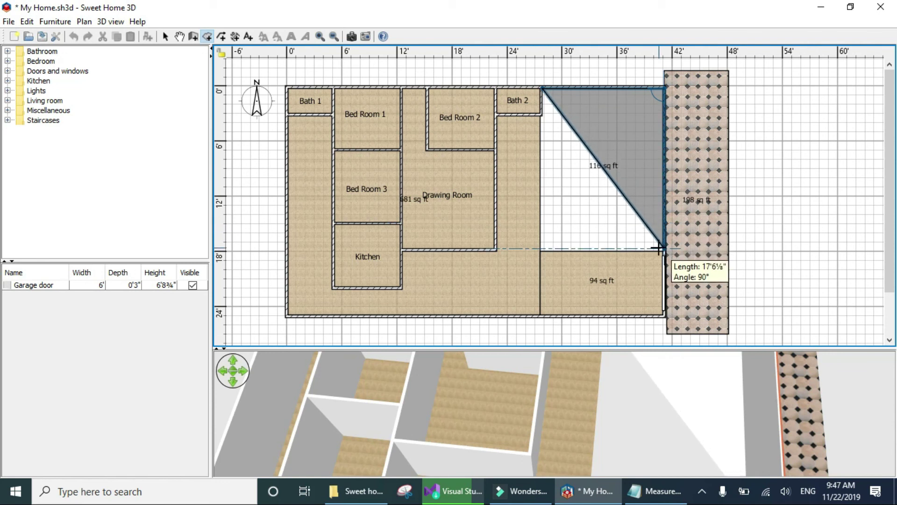
click(660, 247)
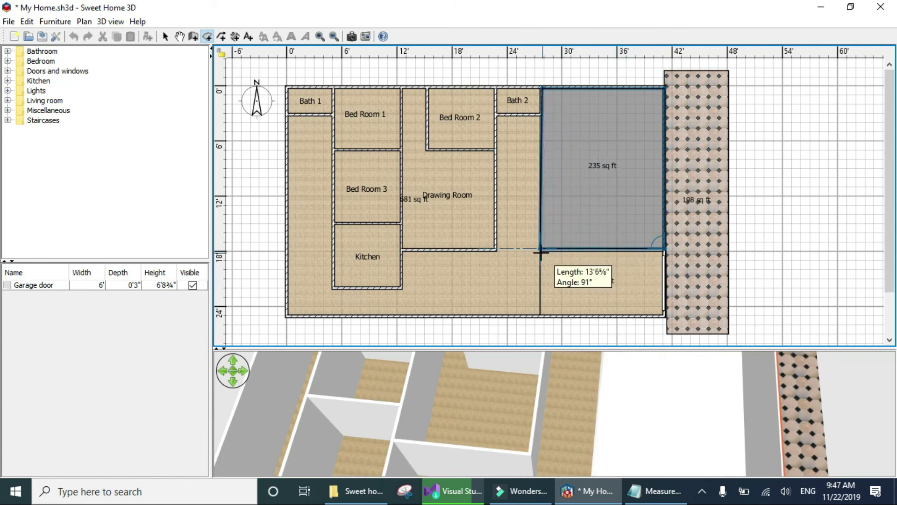
double_click(540, 251)
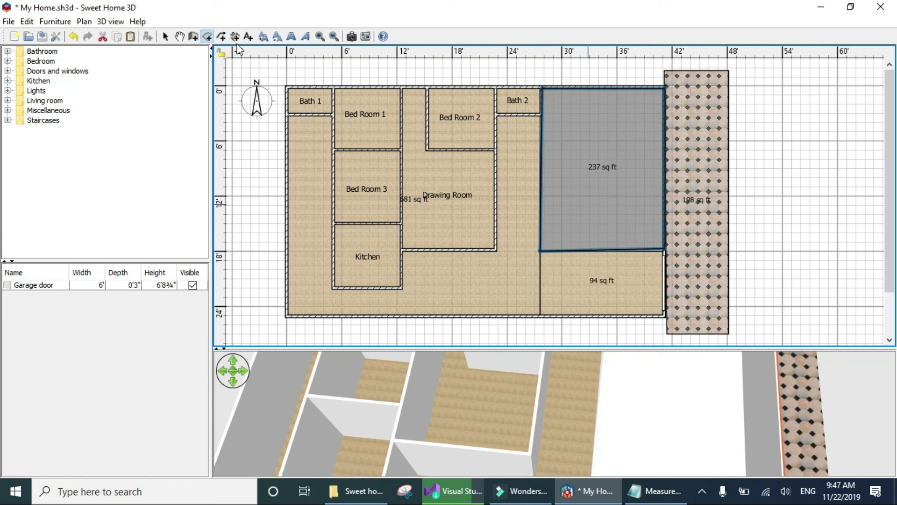
- Set the floor texture of the new front room to "Floor - Grass" and enlarge the 3D view
click(165, 37)
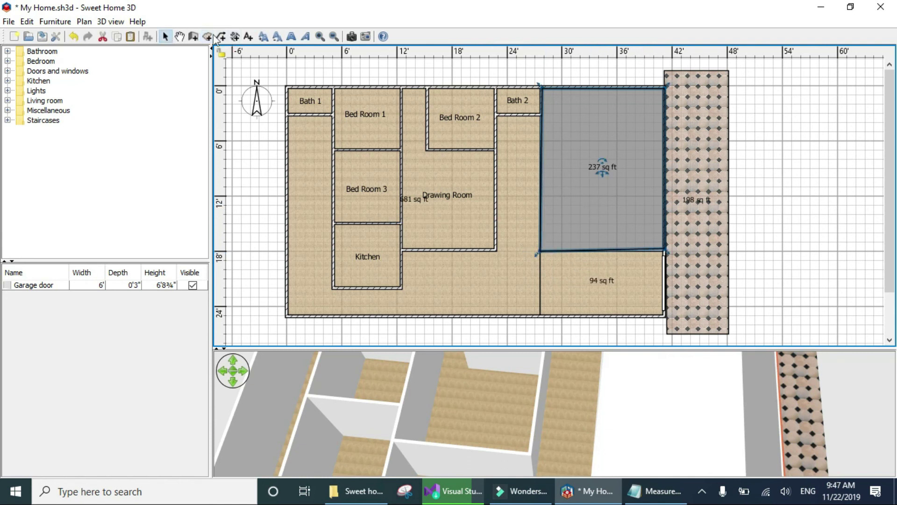
right_click(618, 135)
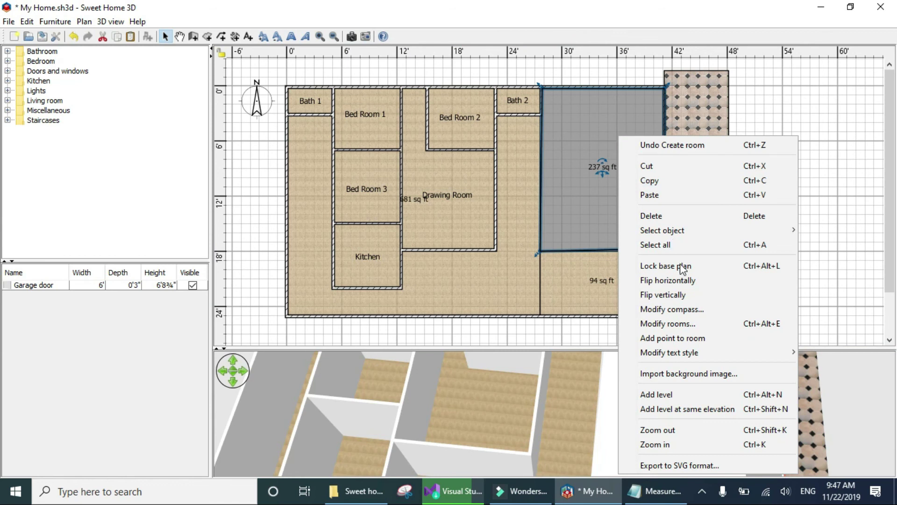
click(675, 321)
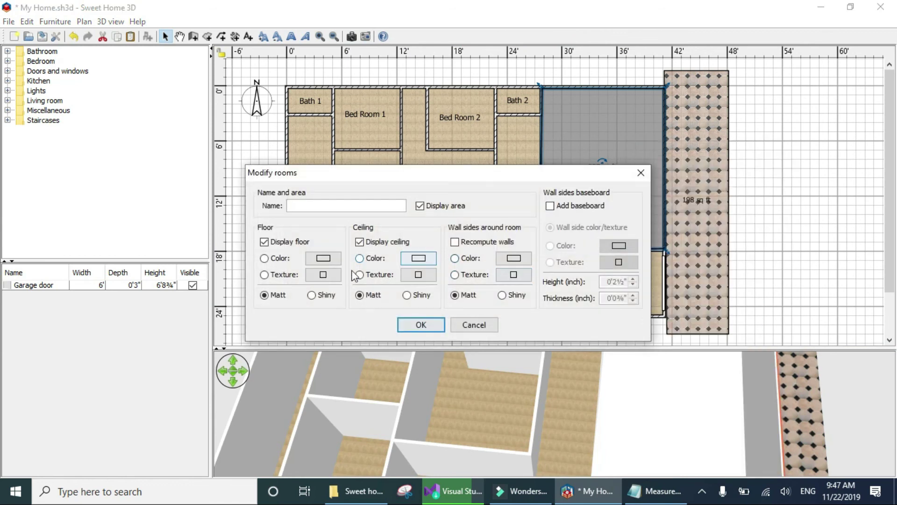
click(323, 275)
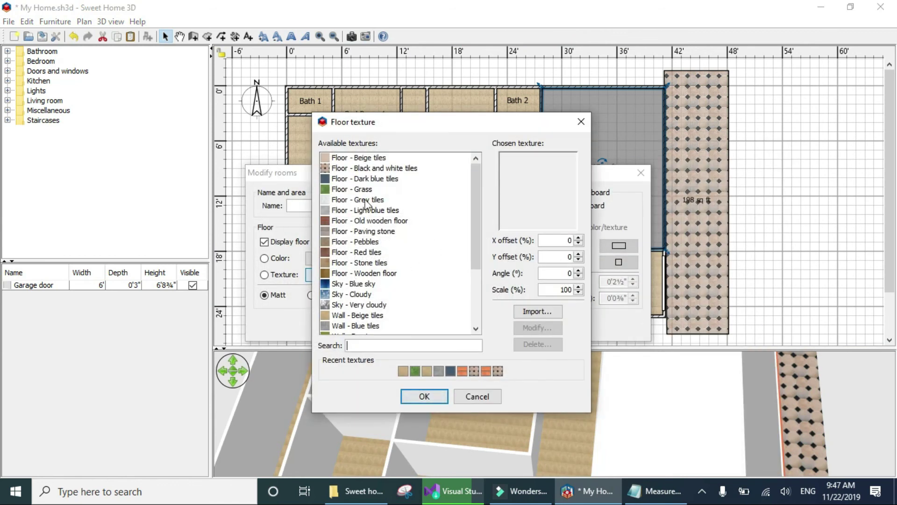
click(363, 190)
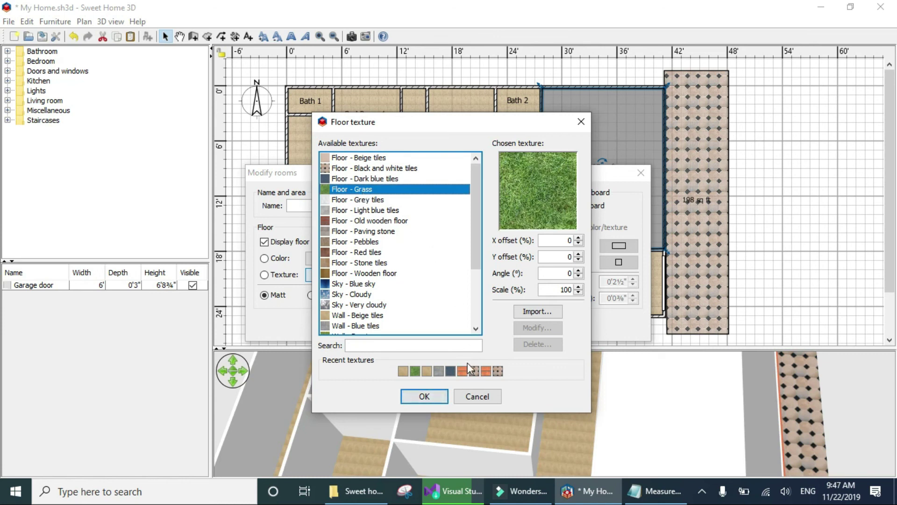
click(434, 394)
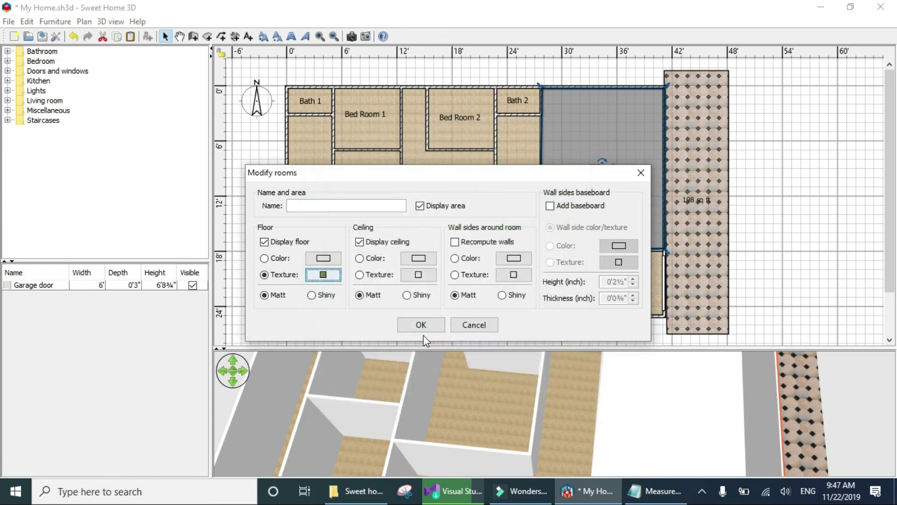
click(423, 327)
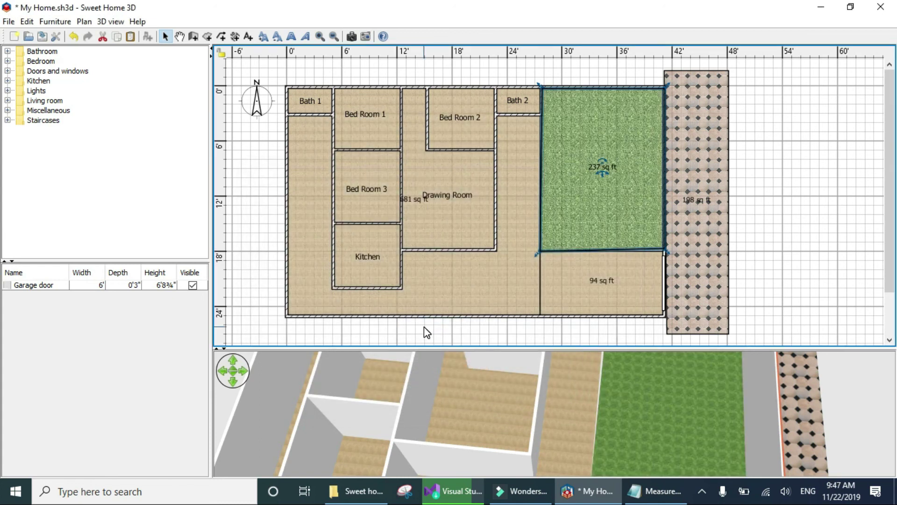
drag(552, 348, 549, 208)
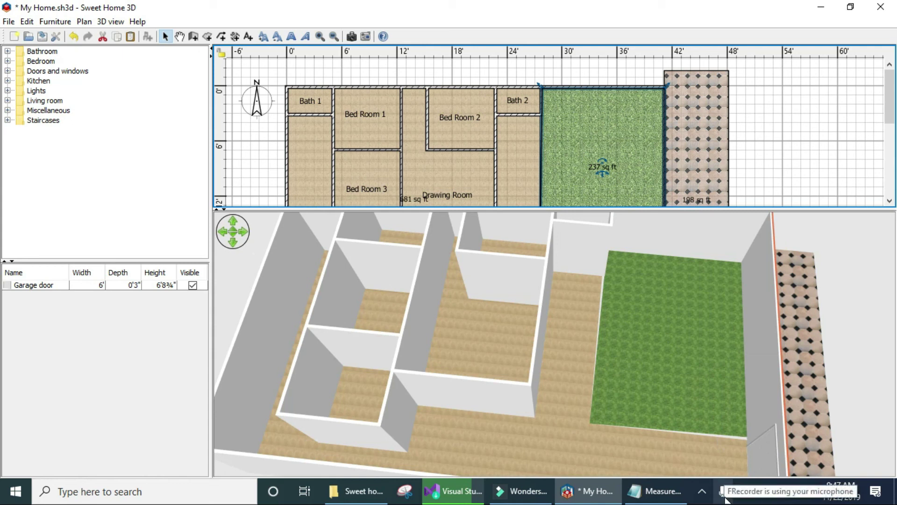
click(702, 490)
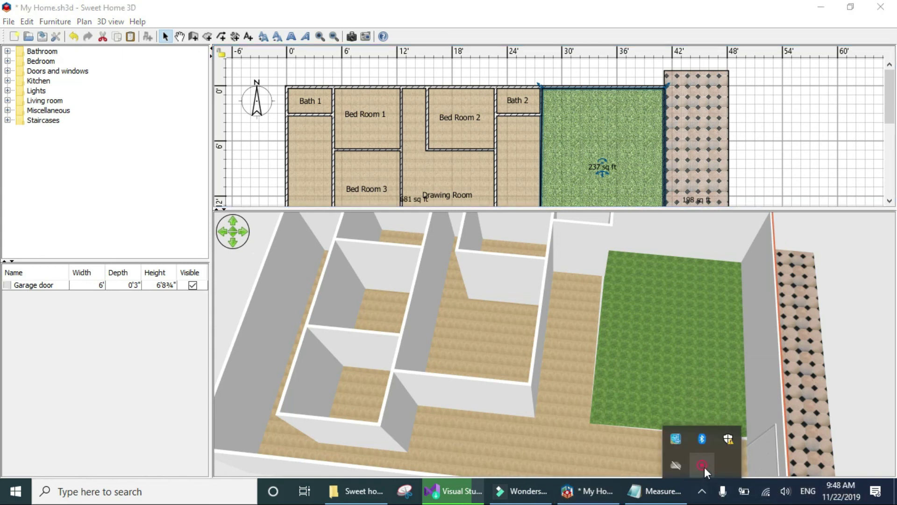
right_click(704, 466)
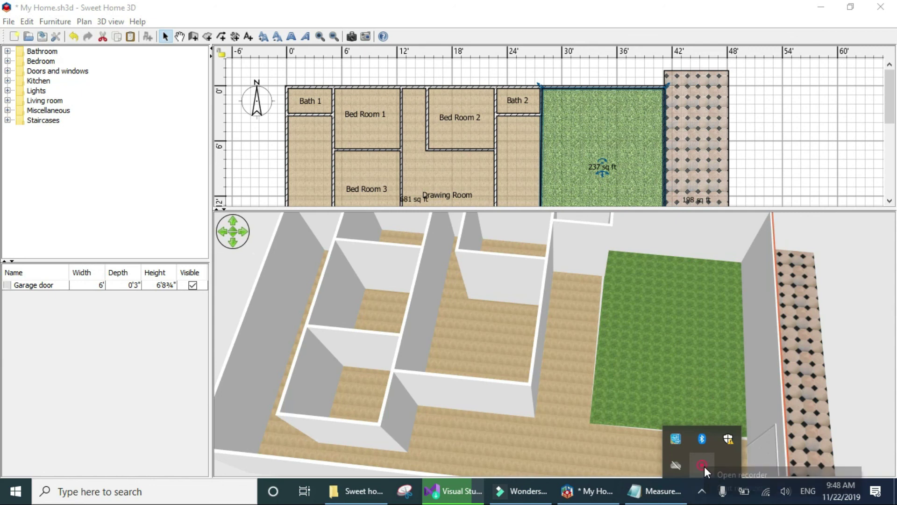
click(721, 481)
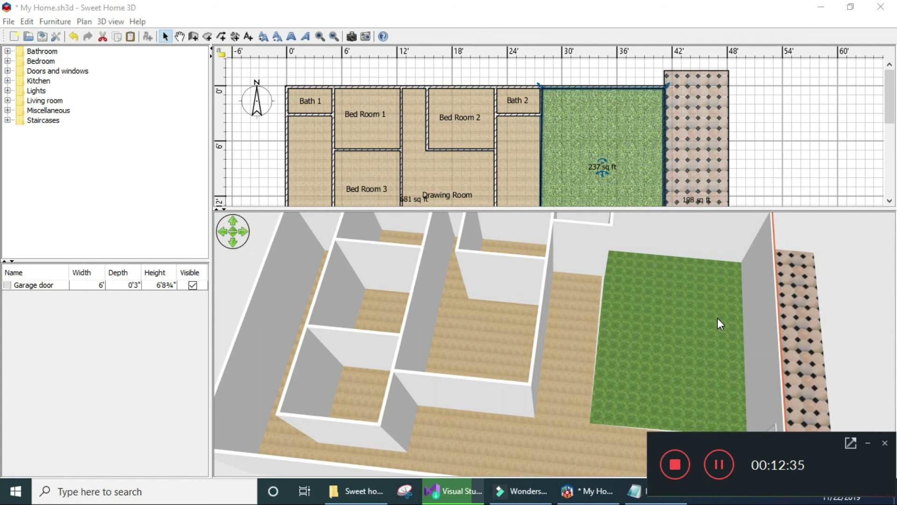
- Enlarge the 3D view further to examine the whole house with its front lawn
drag(609, 210, 596, 147)
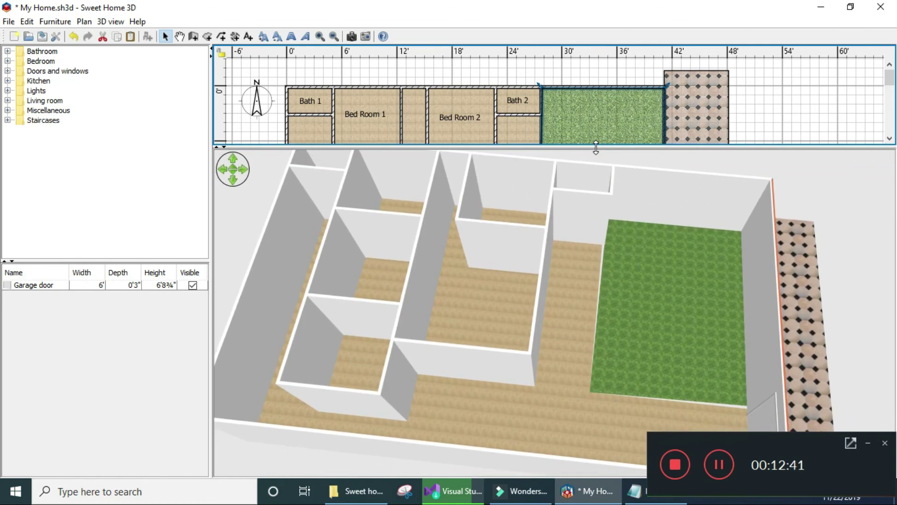